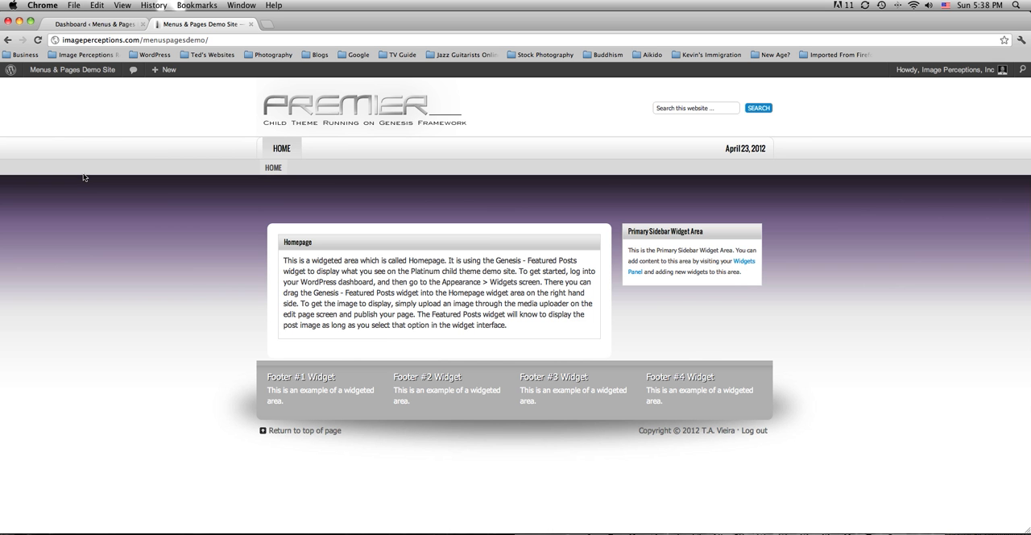
Review the existing pages in the WordPress dashboard and compare them with the live demo site's navigation.
{"action": "left_click", "coordinate": [116, 27]}
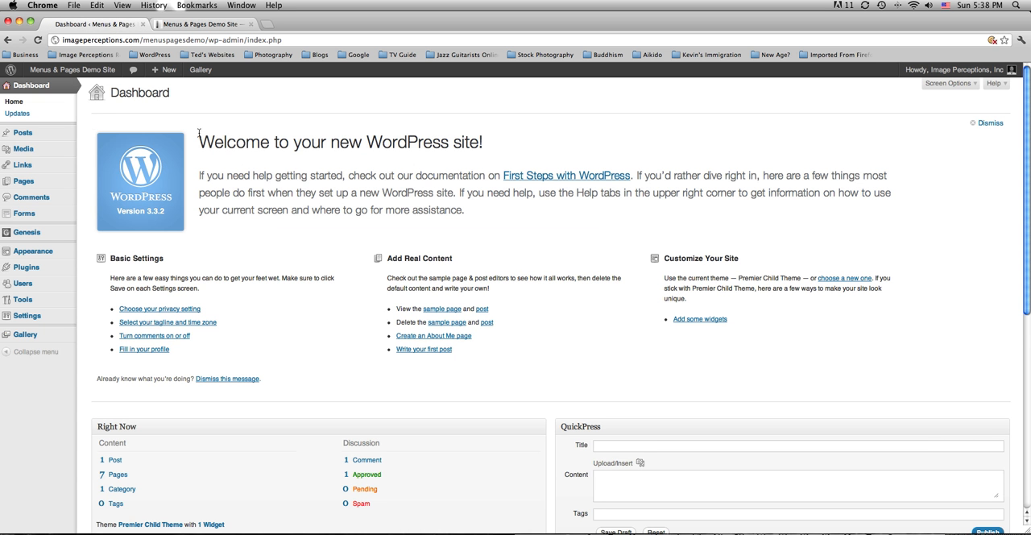
{"action": "left_click", "coordinate": [20, 183]}
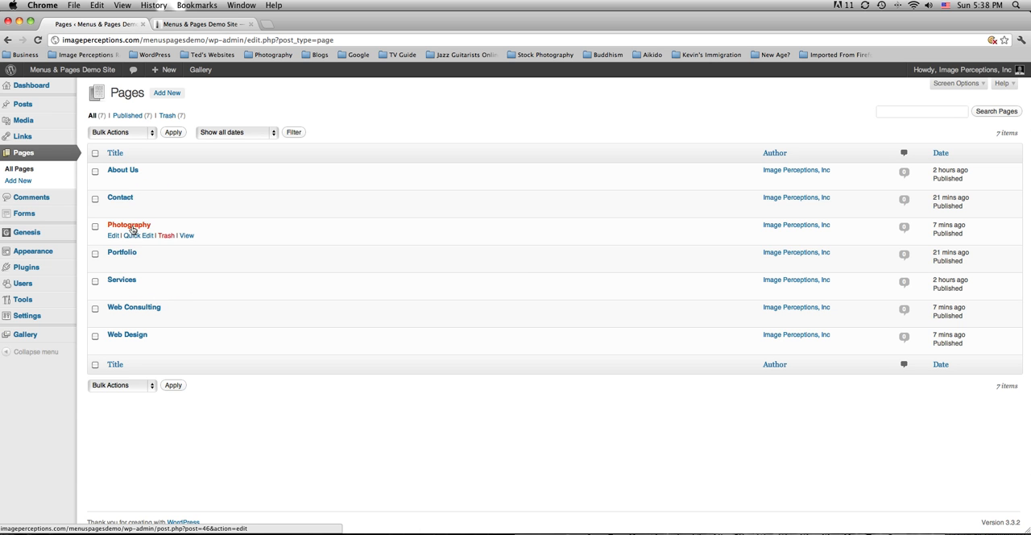
{"action": "left_click", "coordinate": [197, 25]}
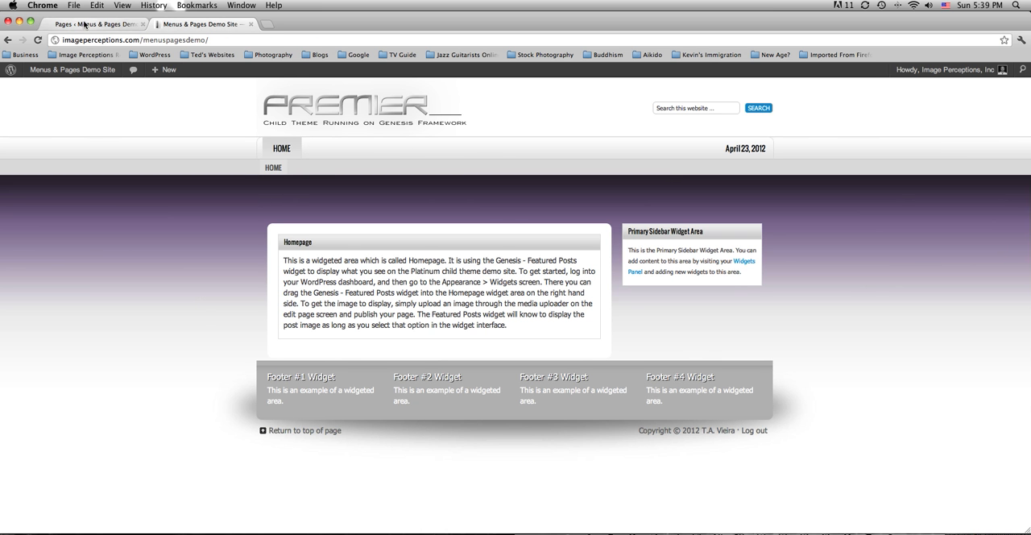
{"action": "left_click", "coordinate": [84, 25]}
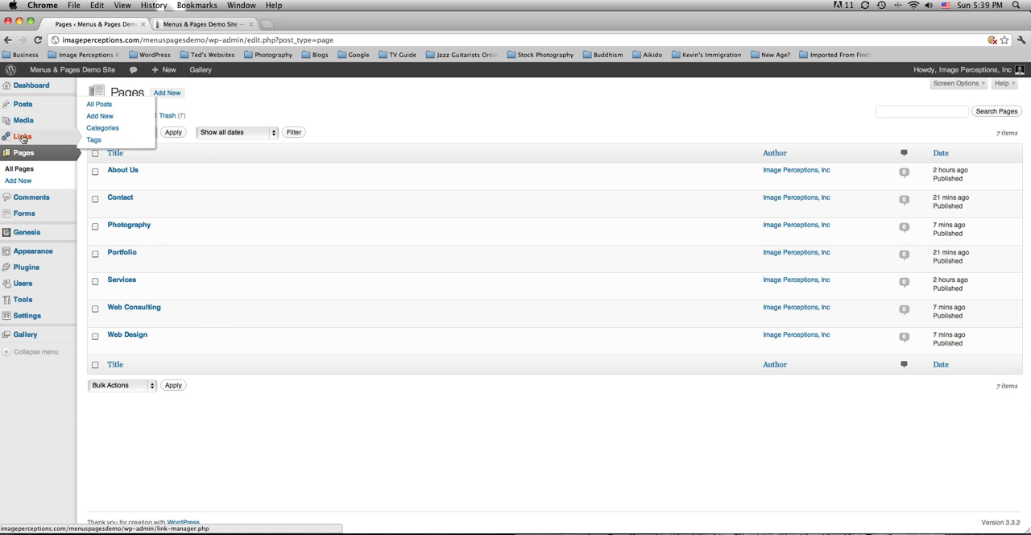
Open the theme's menu management screen and create a custom menu named Primary.
{"action": "mouse_move", "coordinate": [33, 251]}
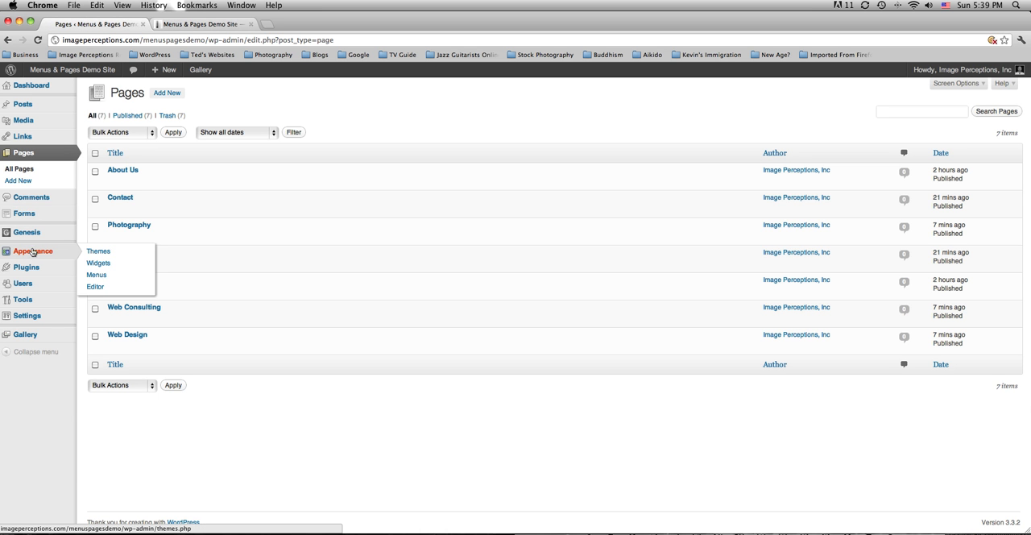
{"action": "left_click", "coordinate": [95, 275]}
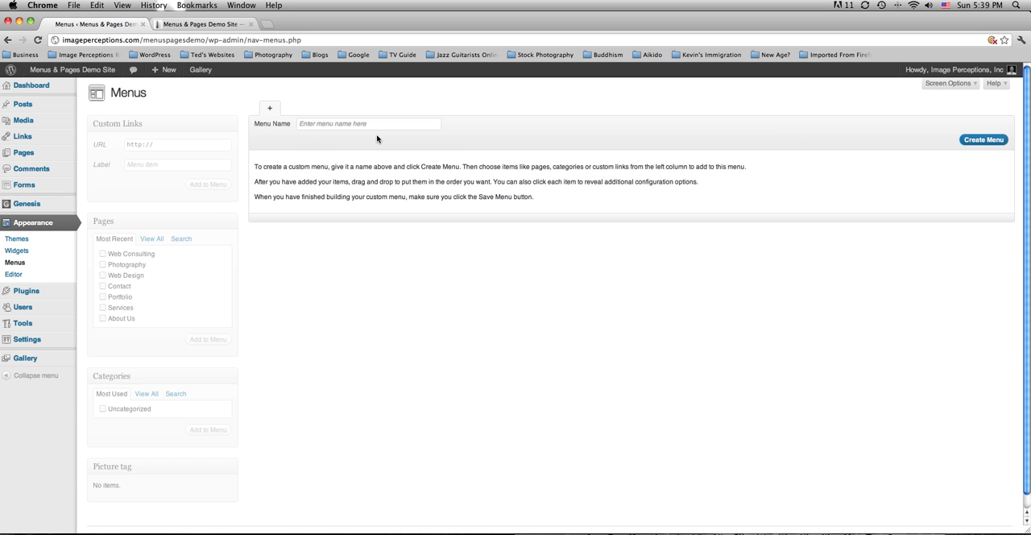
{"action": "left_click", "coordinate": [202, 25]}
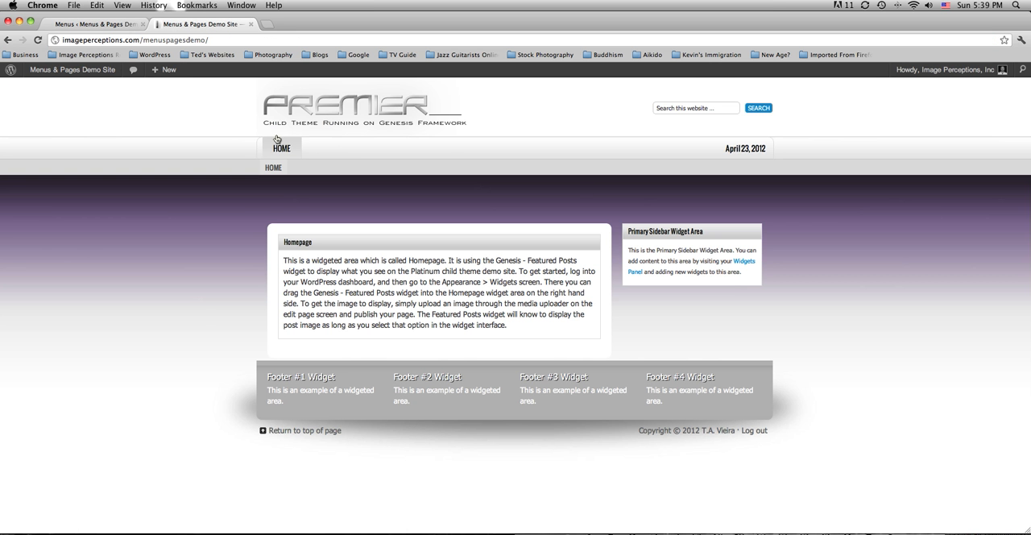
{"action": "left_click", "coordinate": [116, 25]}
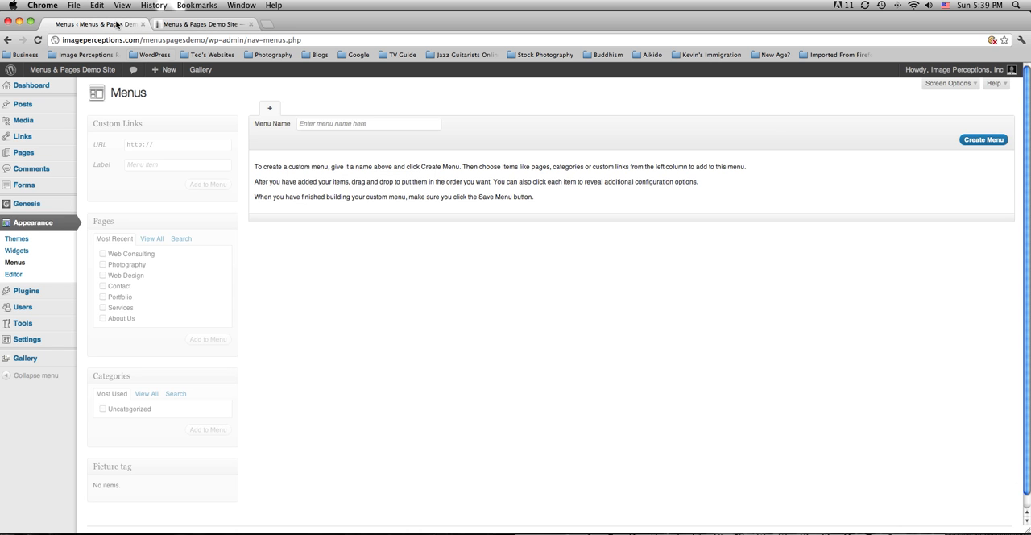
{"action": "left_click", "coordinate": [322, 123]}
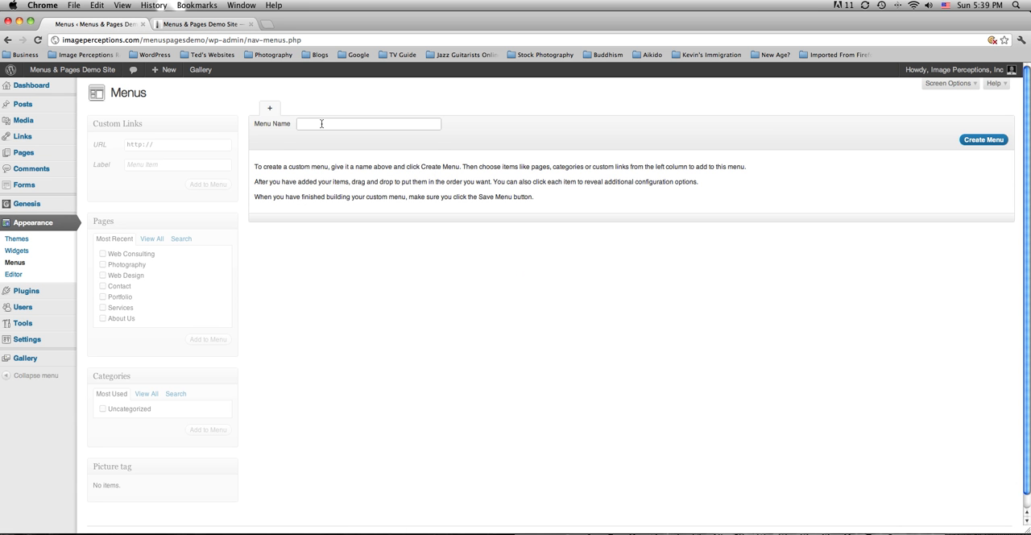
{"action": "type", "text": "Pri"}
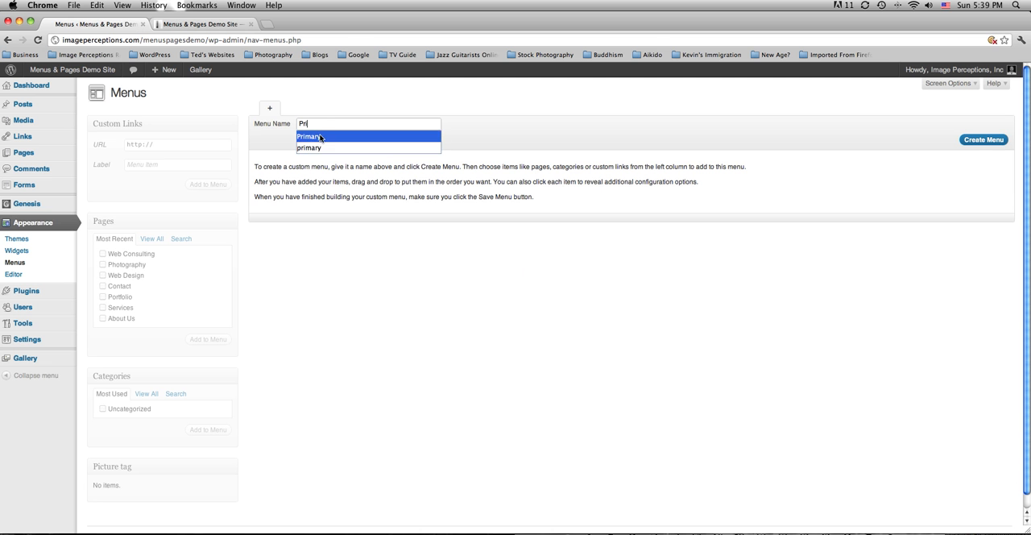
{"action": "left_click", "coordinate": [313, 137]}
{"action": "left_click", "coordinate": [983, 139]}
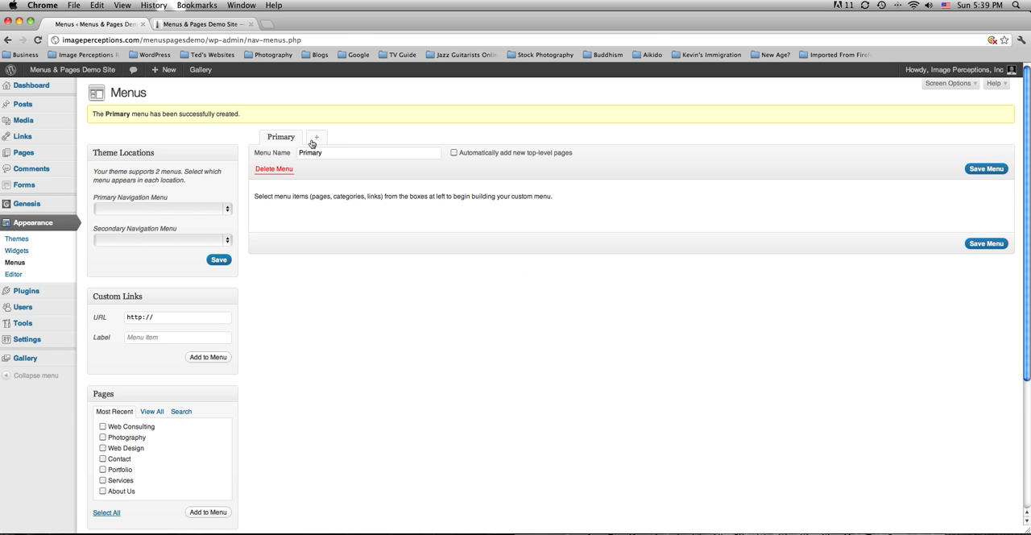
Create a second custom menu named Secondary.
{"action": "left_click", "coordinate": [316, 141]}
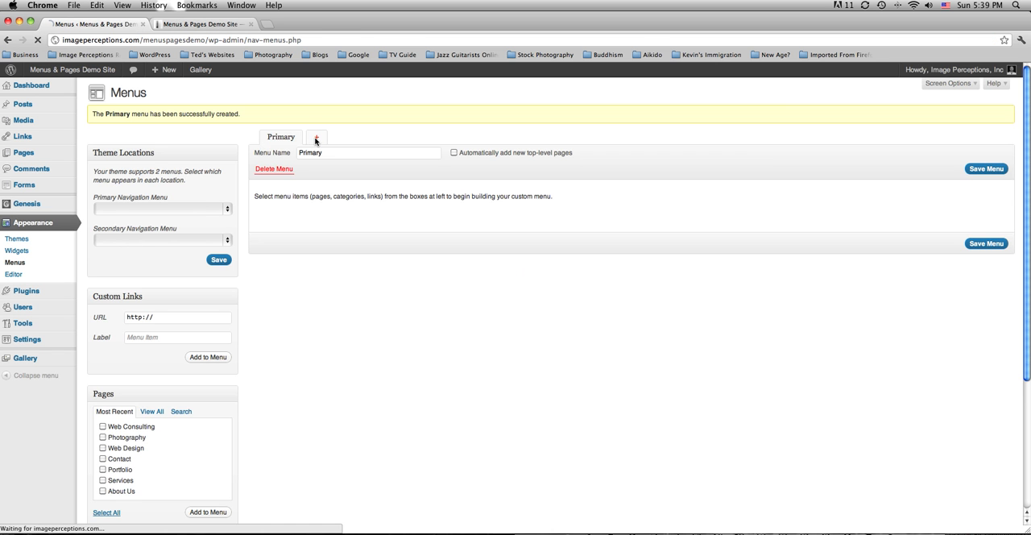
{"action": "left_click", "coordinate": [324, 124]}
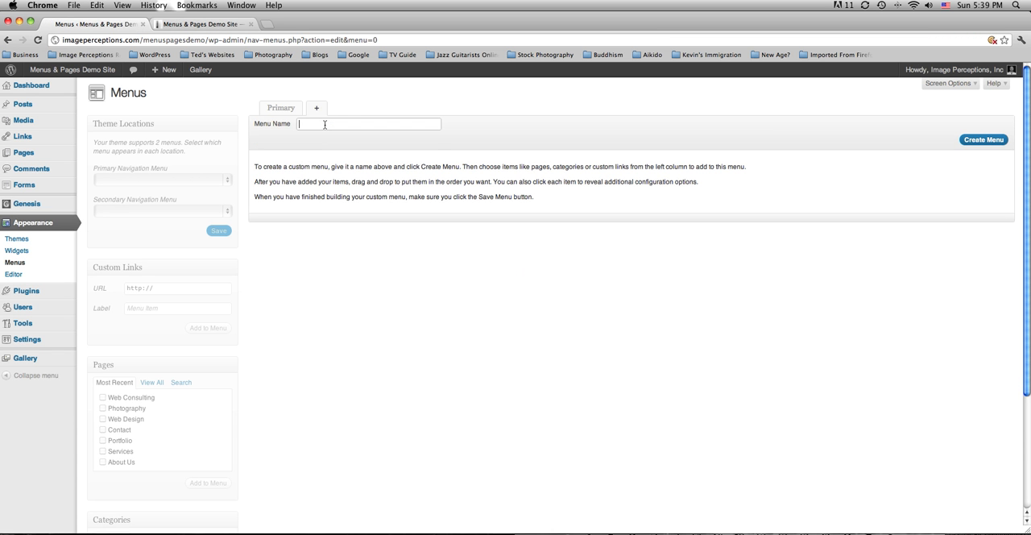
{"action": "type", "text": "Se"}
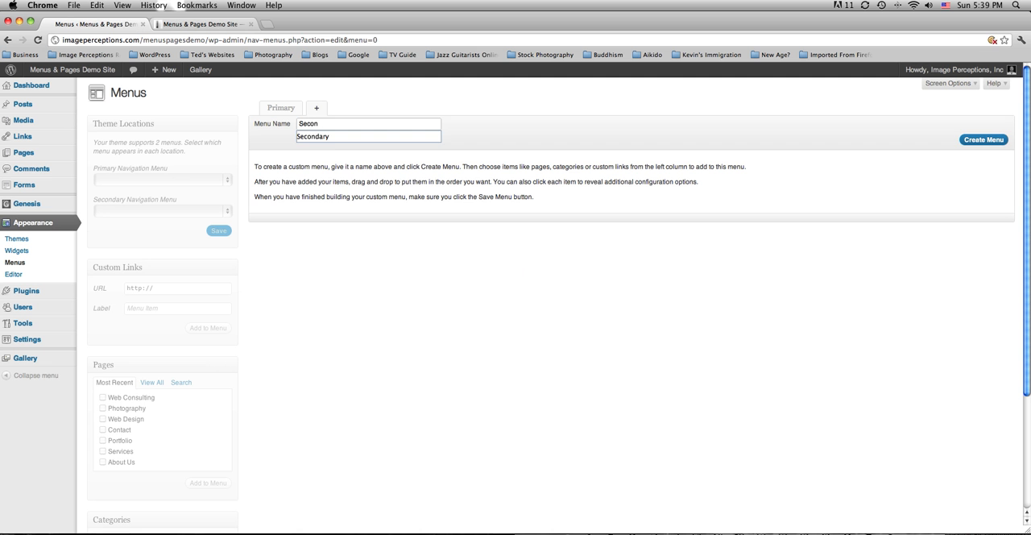
{"action": "type", "text": "con"}
{"action": "left_click", "coordinate": [330, 139]}
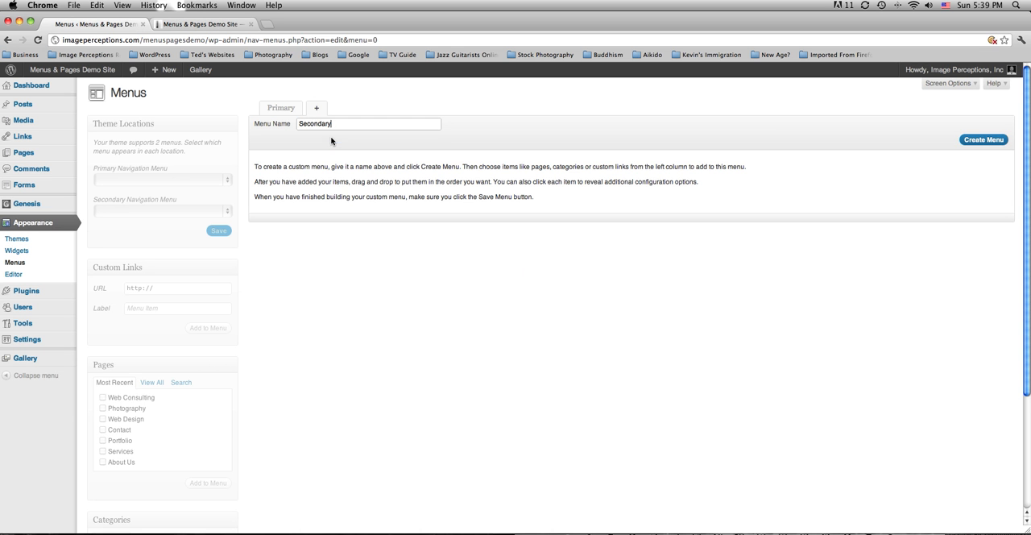
{"action": "left_click", "coordinate": [987, 142]}
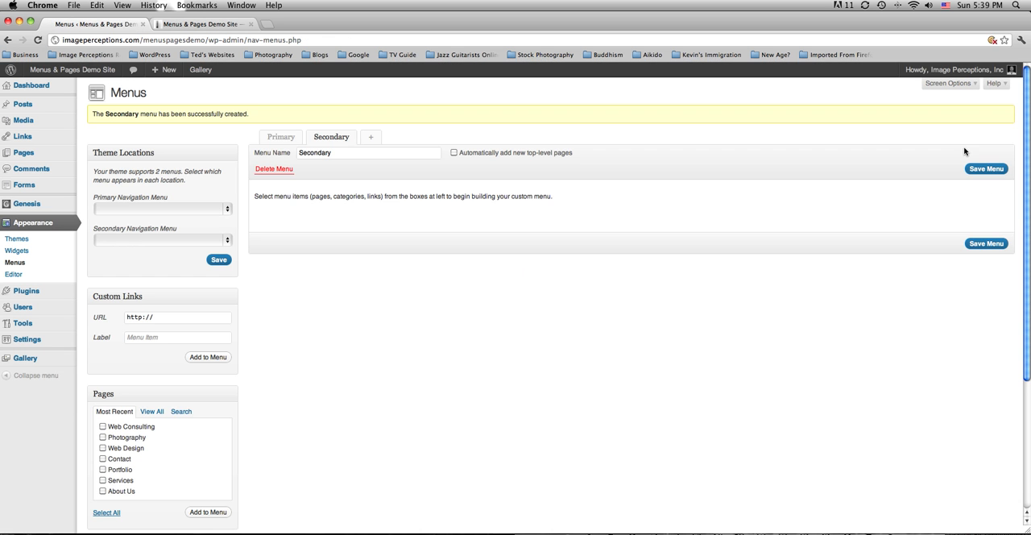
Assign the Primary menu to the Primary Navigation location and Secondary to the Secondary Navigation location, and save the theme locations.
{"action": "left_click", "coordinate": [280, 138]}
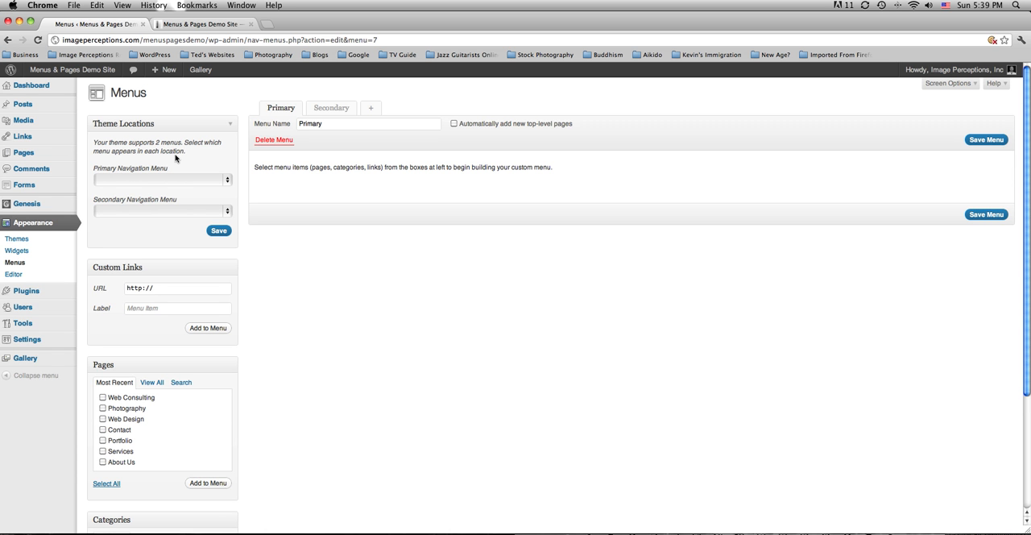
{"action": "left_click", "coordinate": [135, 179]}
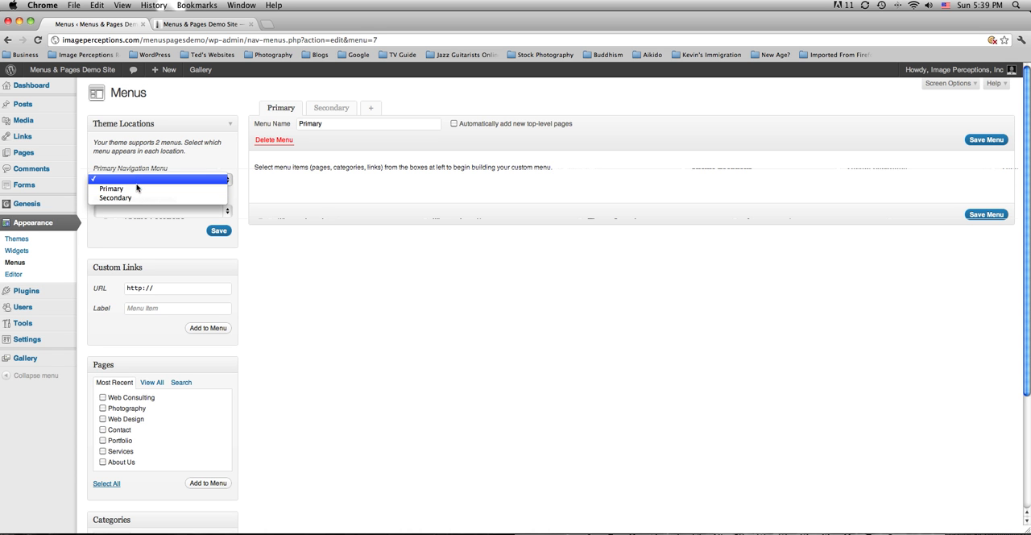
{"action": "left_click", "coordinate": [138, 191]}
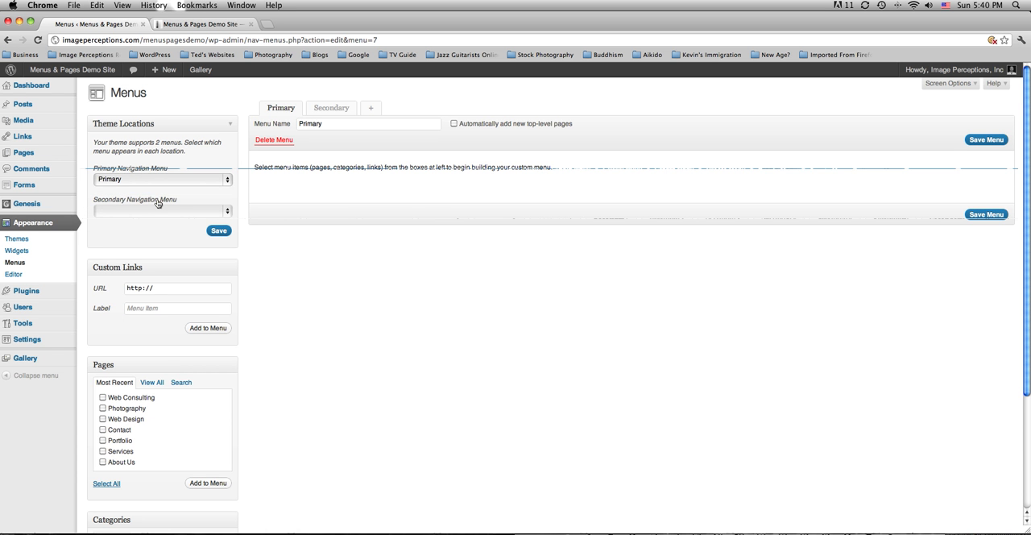
{"action": "left_click", "coordinate": [221, 24]}
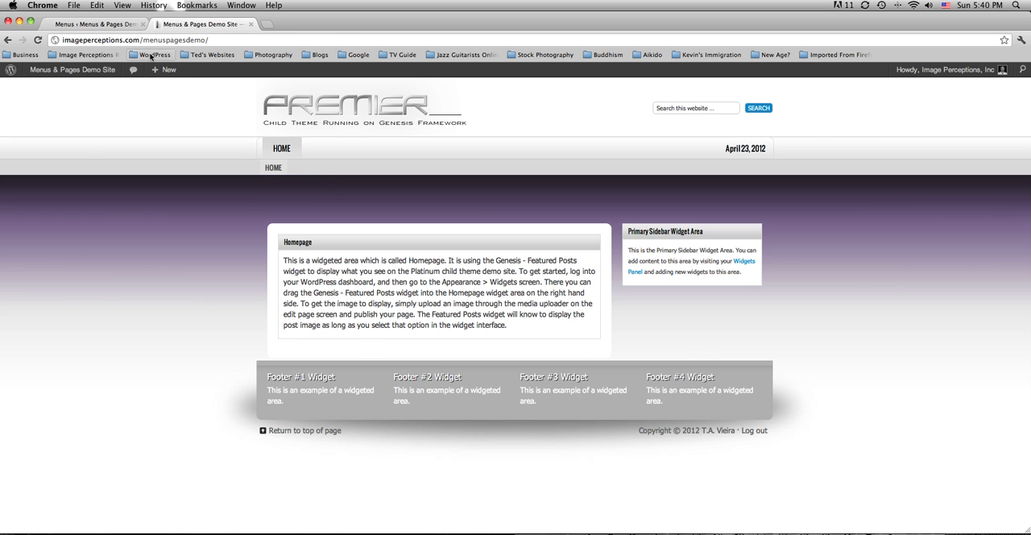
{"action": "left_click", "coordinate": [117, 24]}
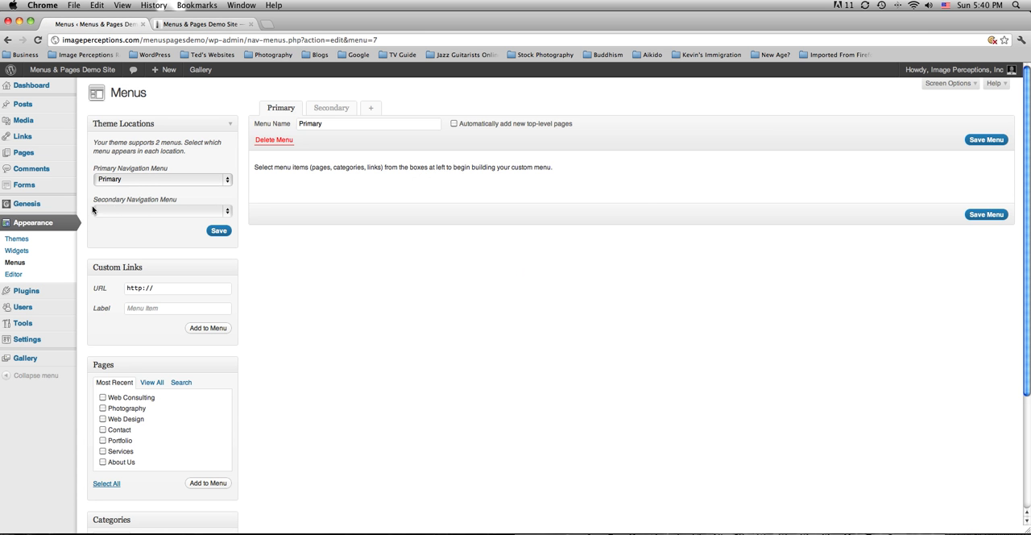
{"action": "left_click", "coordinate": [142, 211]}
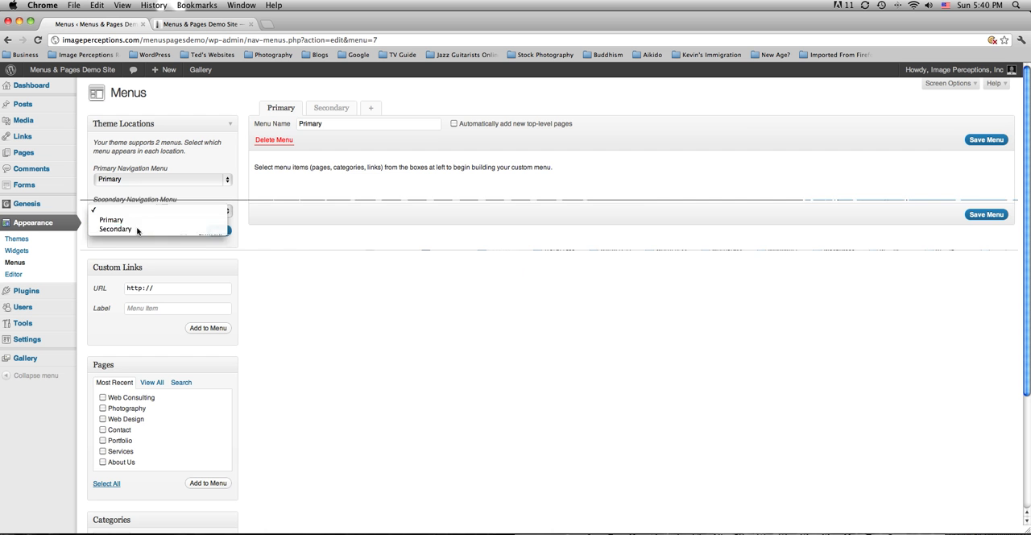
{"action": "left_click", "coordinate": [139, 230]}
{"action": "left_click", "coordinate": [221, 232]}
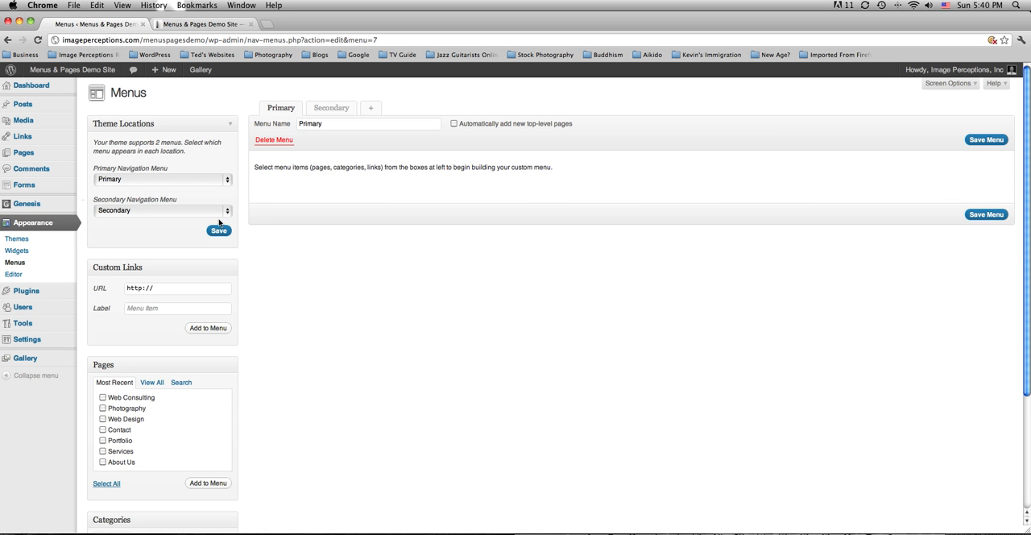
Reload the live demo site to check its navigation bars, and return to the menu editor.
{"action": "left_click", "coordinate": [213, 25]}
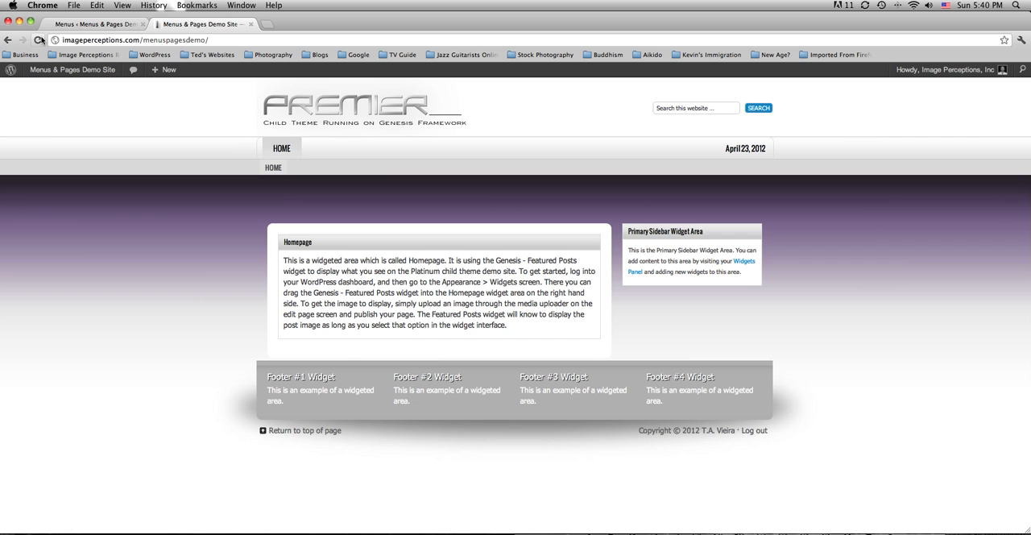
{"action": "left_click", "coordinate": [37, 39]}
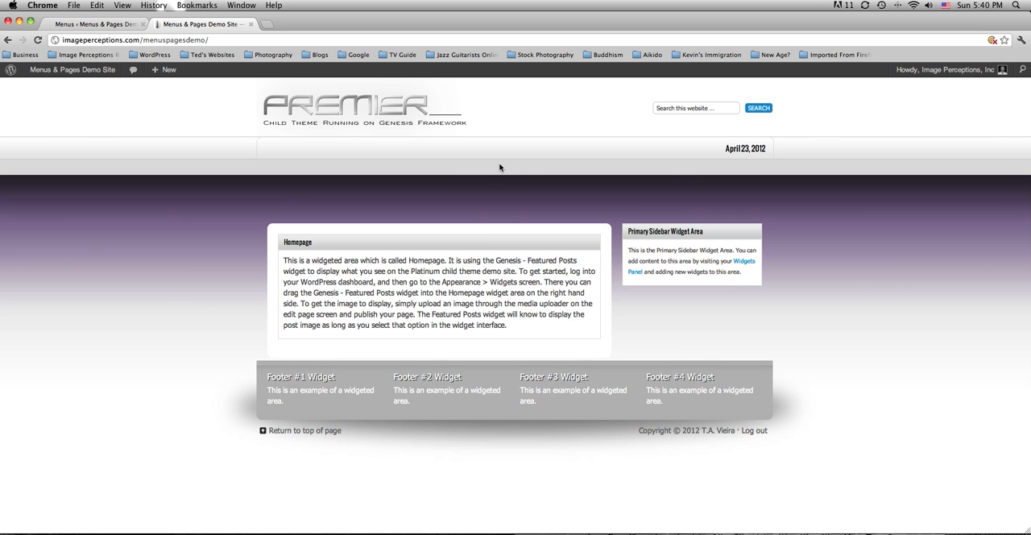
{"action": "left_click", "coordinate": [87, 24]}
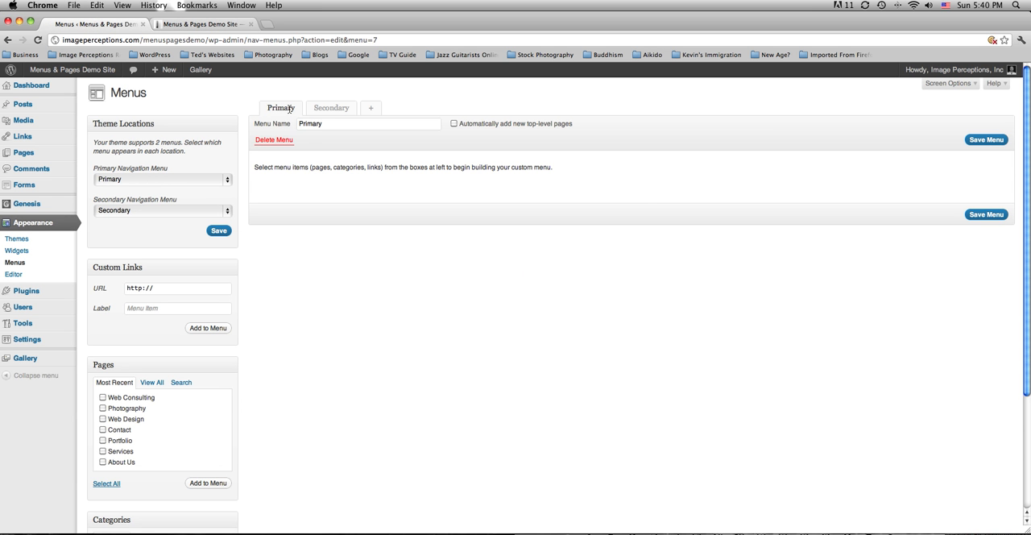
Add the Home, About Us, Contact, Portfolio and Services pages to the Primary menu.
{"action": "scroll", "coordinate": [266, 149], "scroll_direction": "down", "scroll_amount": 4}
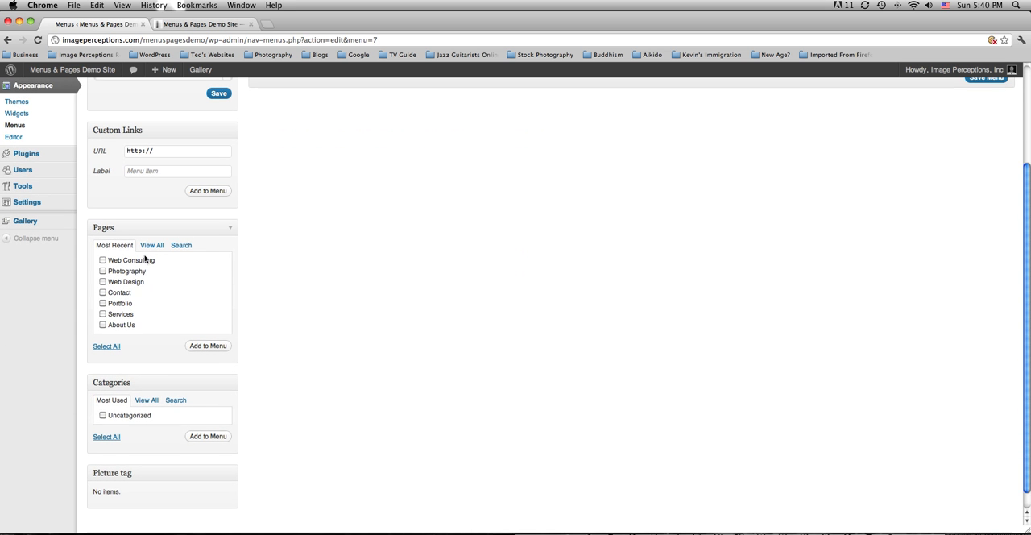
{"action": "scroll", "coordinate": [110, 255], "scroll_direction": "down", "scroll_amount": 1}
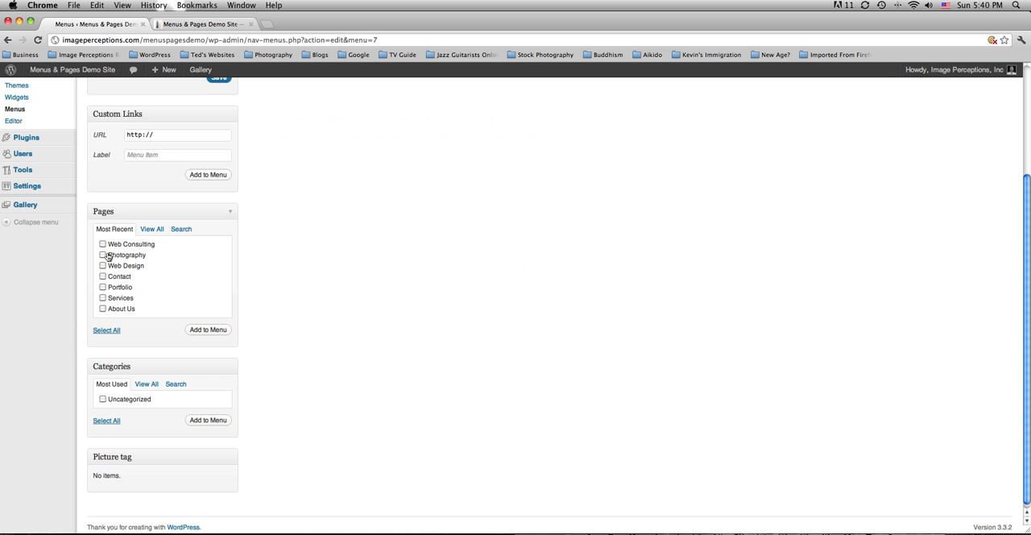
{"action": "scroll", "coordinate": [129, 241], "scroll_direction": "down", "scroll_amount": 1}
{"action": "left_click", "coordinate": [150, 227]}
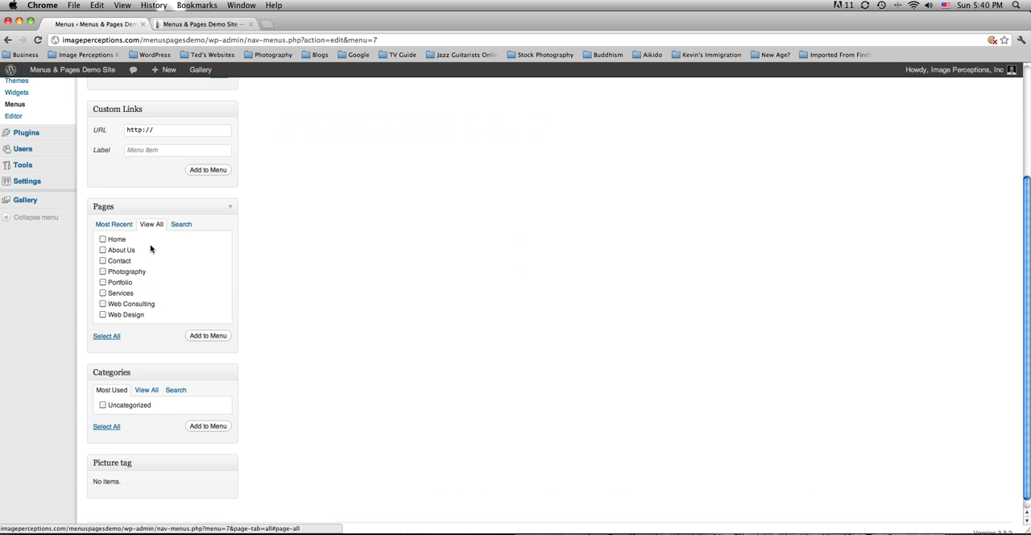
{"action": "left_click", "coordinate": [102, 240]}
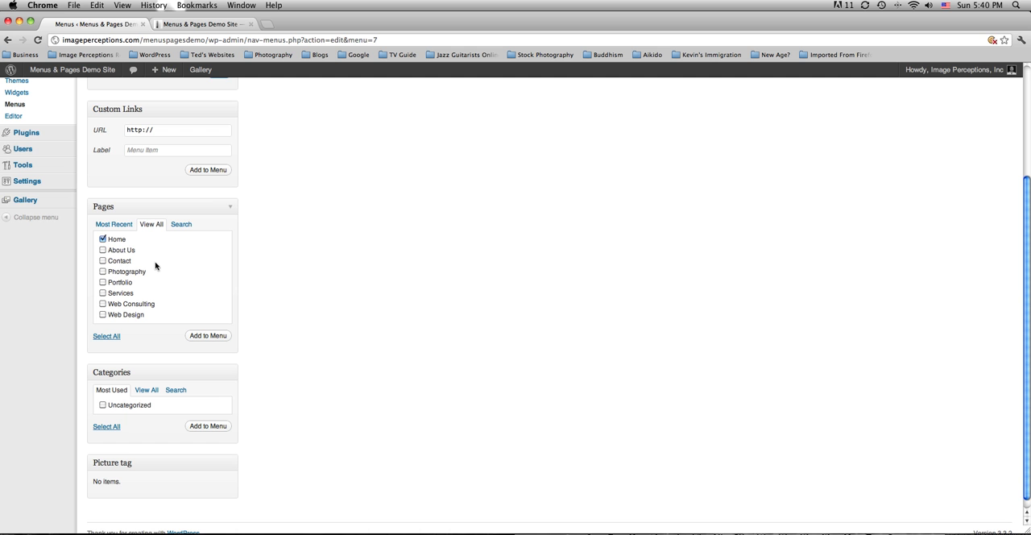
{"action": "left_click", "coordinate": [103, 250]}
{"action": "left_click", "coordinate": [102, 282]}
{"action": "left_click", "coordinate": [208, 336]}
Reorder the Primary menu as Home, About Us, Services, Portfolio, Contact and save the menu.
{"action": "scroll", "coordinate": [405, 340], "scroll_direction": "up", "scroll_amount": 4}
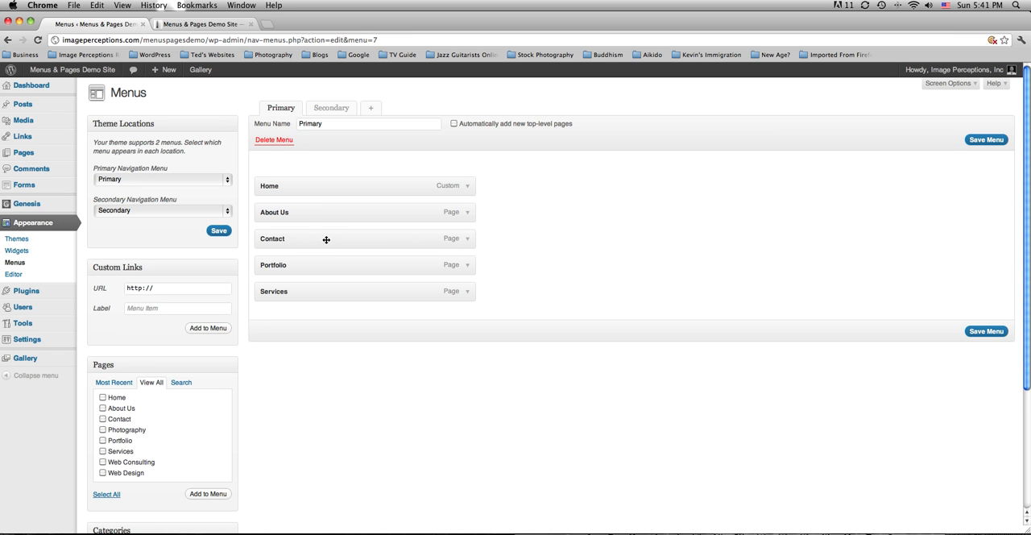
{"action": "left_click_drag", "start_coordinate": [310, 239], "coordinate": [311, 298]}
{"action": "left_click_drag", "start_coordinate": [300, 239], "coordinate": [300, 265]}
{"action": "left_click", "coordinate": [986, 140]}
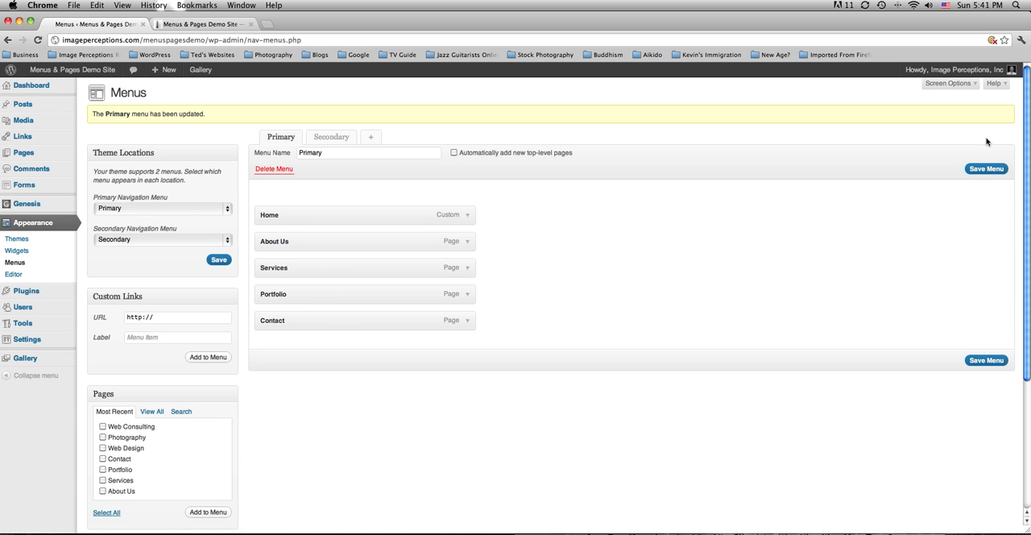
Reload the live demo site and test the primary navigation by visiting the About Us and Services pages.
{"action": "left_click", "coordinate": [213, 27]}
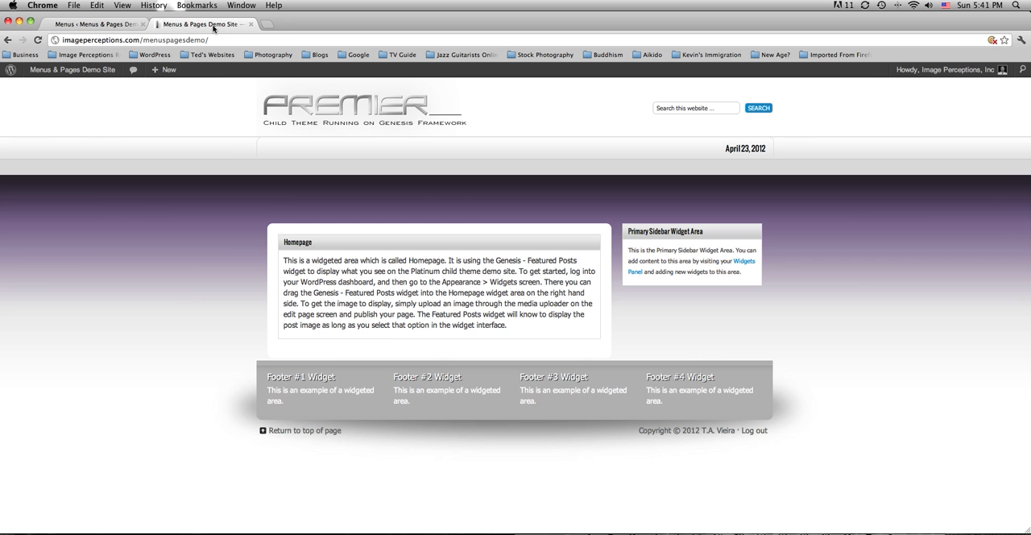
{"action": "left_click", "coordinate": [37, 39]}
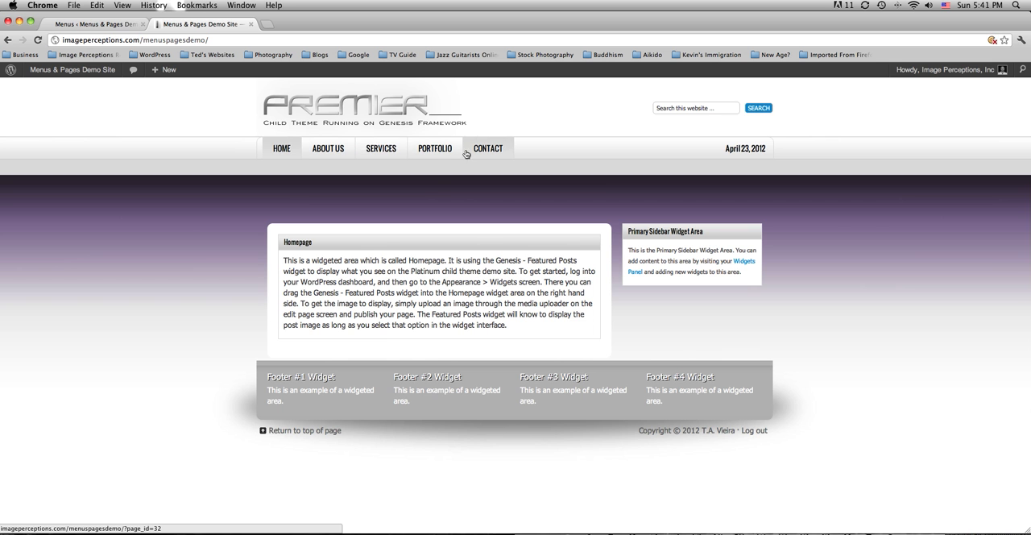
{"action": "left_click", "coordinate": [331, 152]}
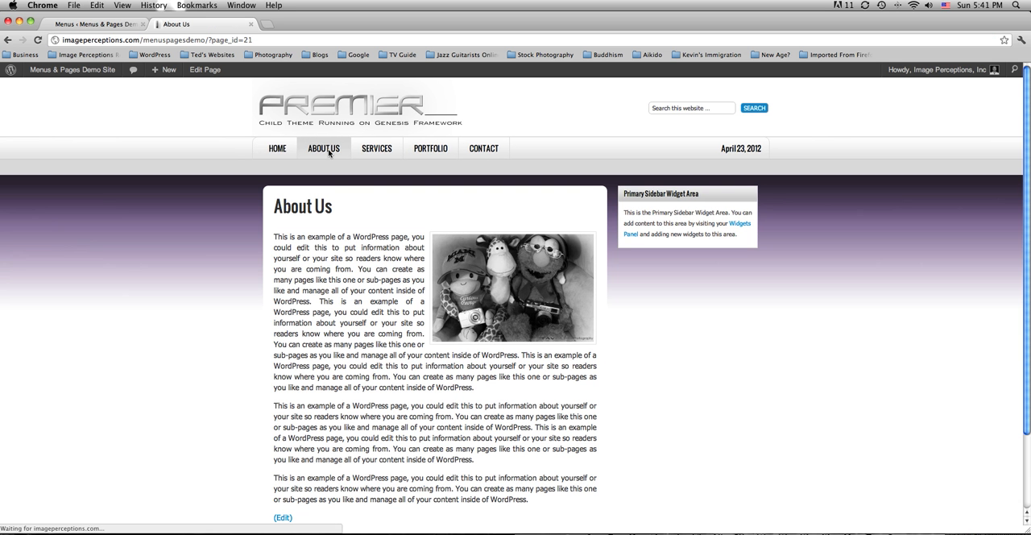
{"action": "left_click", "coordinate": [383, 151]}
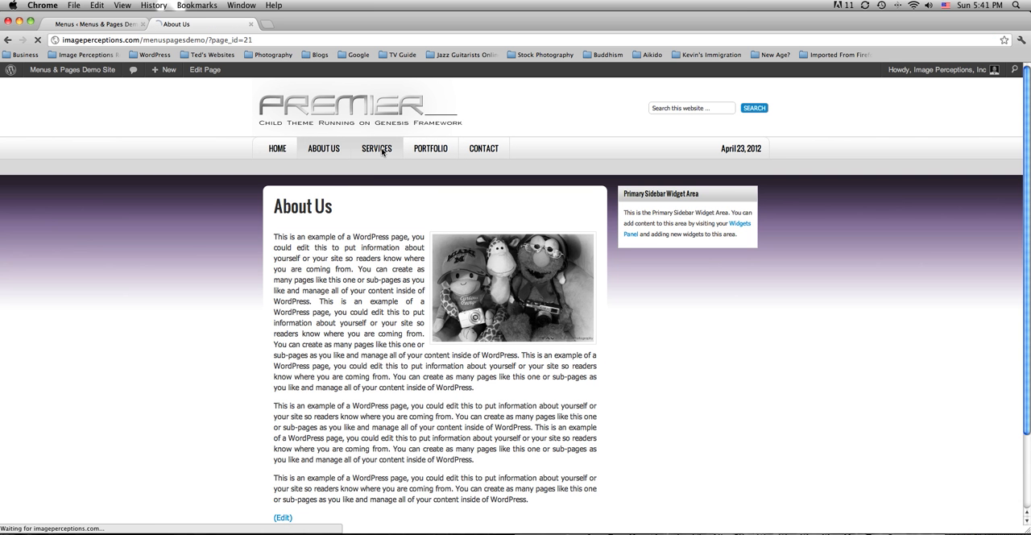
Test the primary navigation on the live demo site by visiting the Portfolio and Contact pages.
{"action": "left_click", "coordinate": [441, 152]}
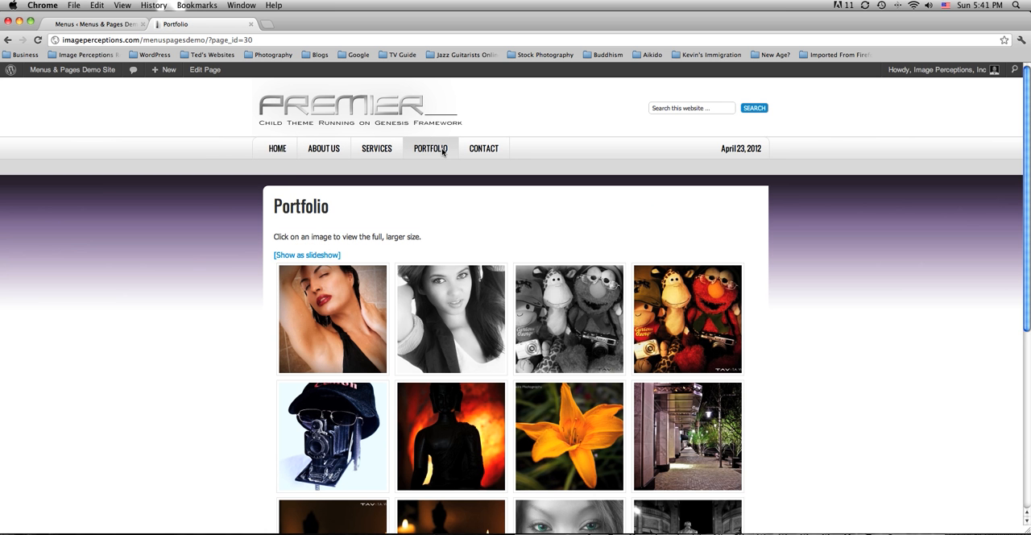
{"action": "left_click", "coordinate": [499, 151]}
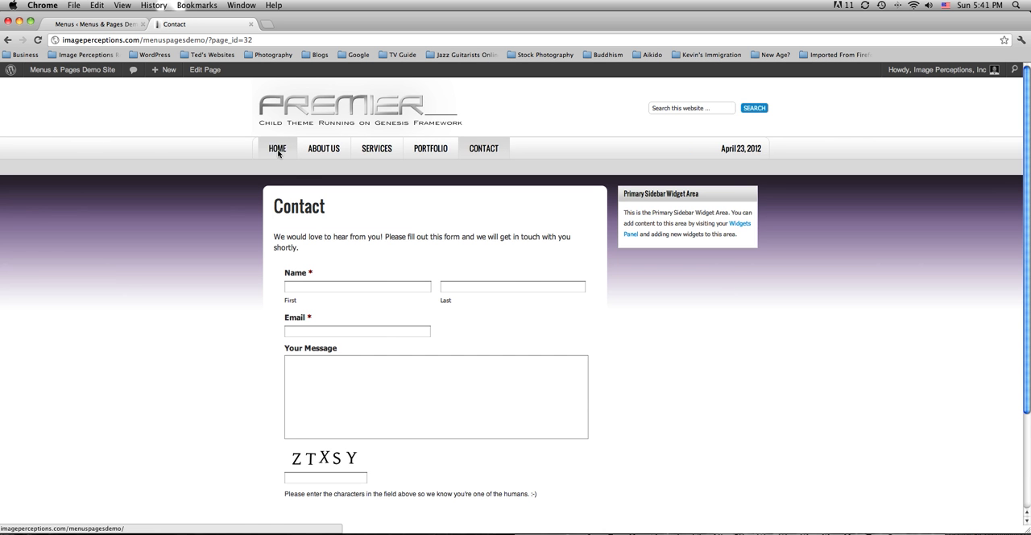
{"action": "left_click", "coordinate": [89, 25]}
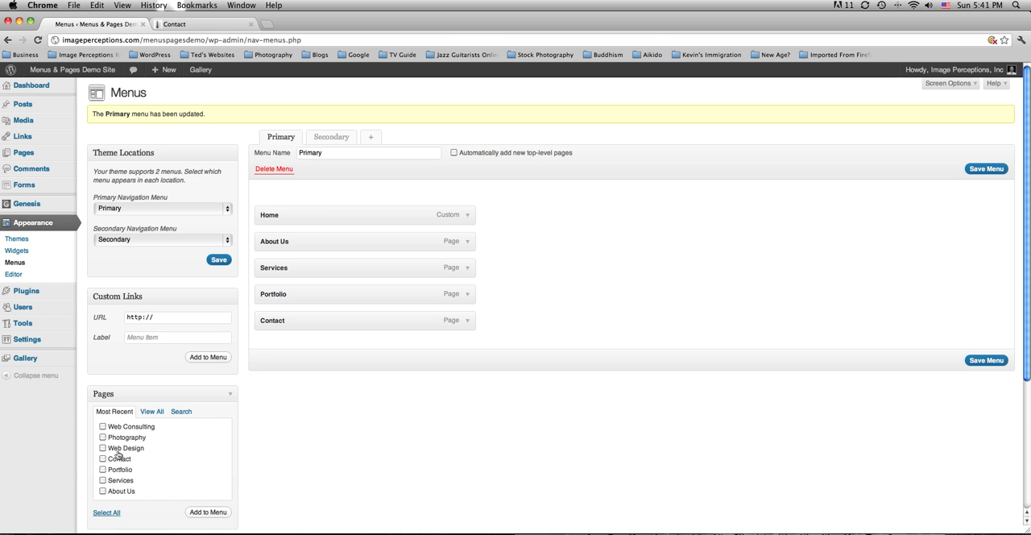
{"action": "left_click", "coordinate": [211, 25]}
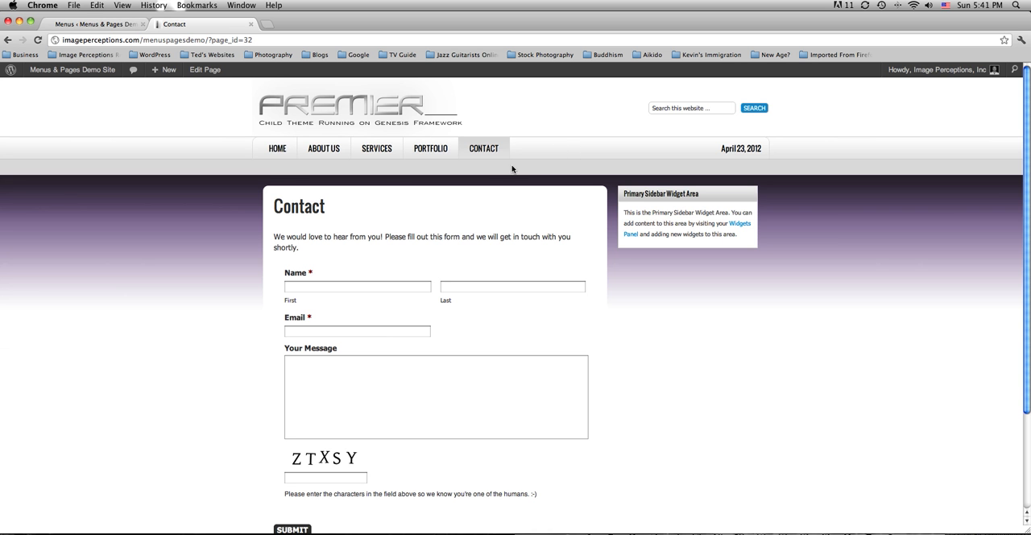
Add the Web Consulting, Photography and Web Design pages to the Secondary menu.
{"action": "left_click", "coordinate": [116, 25]}
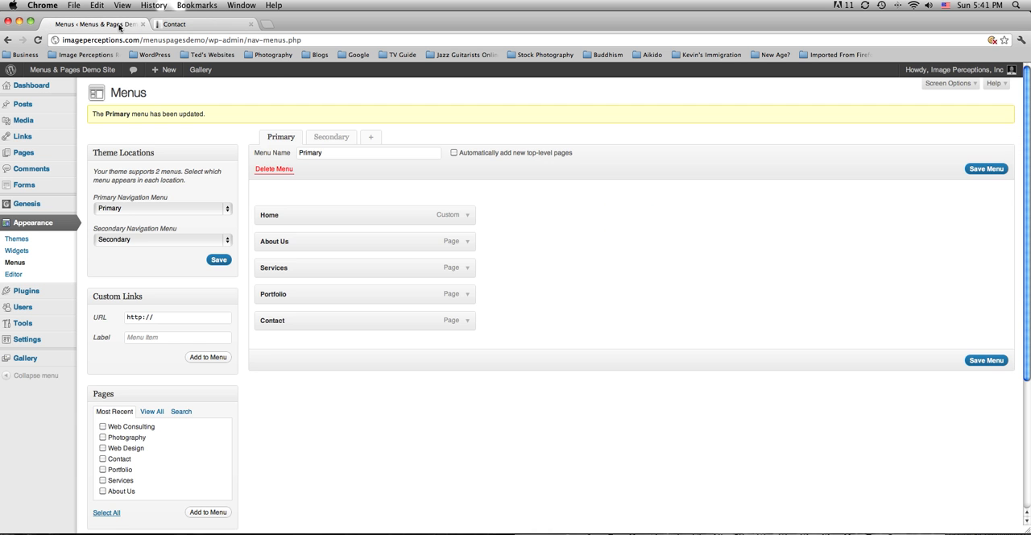
{"action": "left_click", "coordinate": [335, 139]}
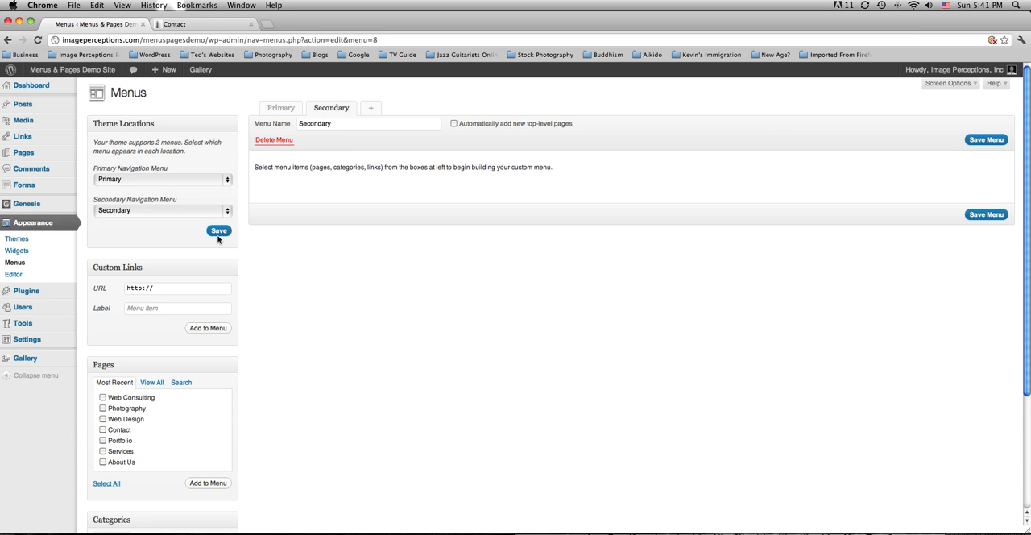
{"action": "scroll", "coordinate": [177, 307], "scroll_direction": "down", "scroll_amount": 4}
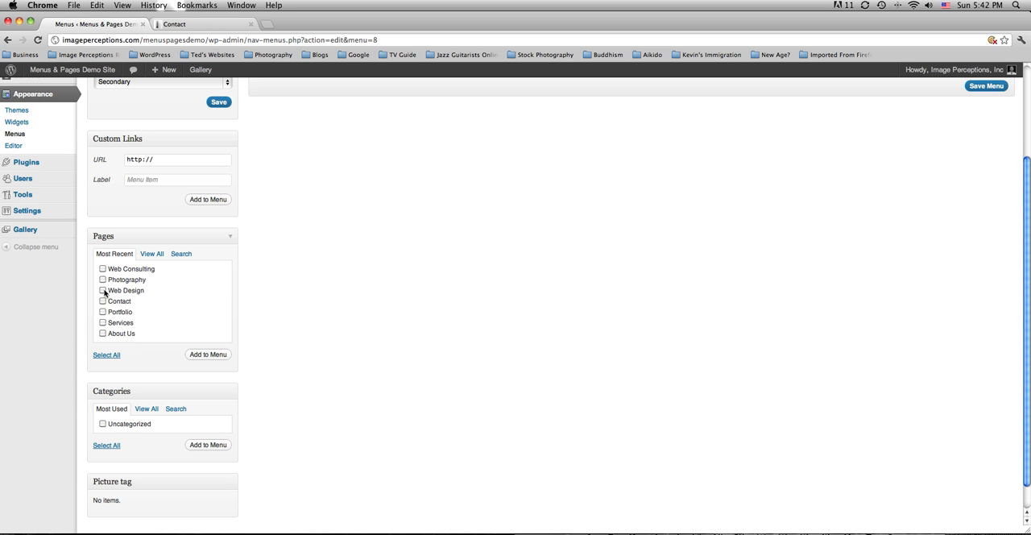
{"action": "left_click", "coordinate": [102, 281]}
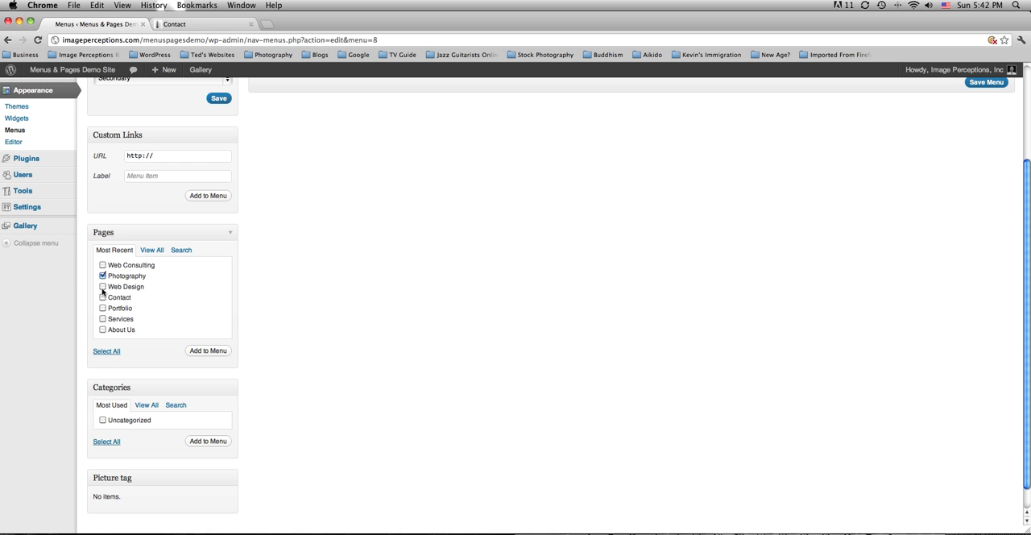
{"action": "left_click", "coordinate": [103, 287]}
{"action": "left_click", "coordinate": [209, 352]}
{"action": "scroll", "coordinate": [301, 362], "scroll_direction": "up", "scroll_amount": 3}
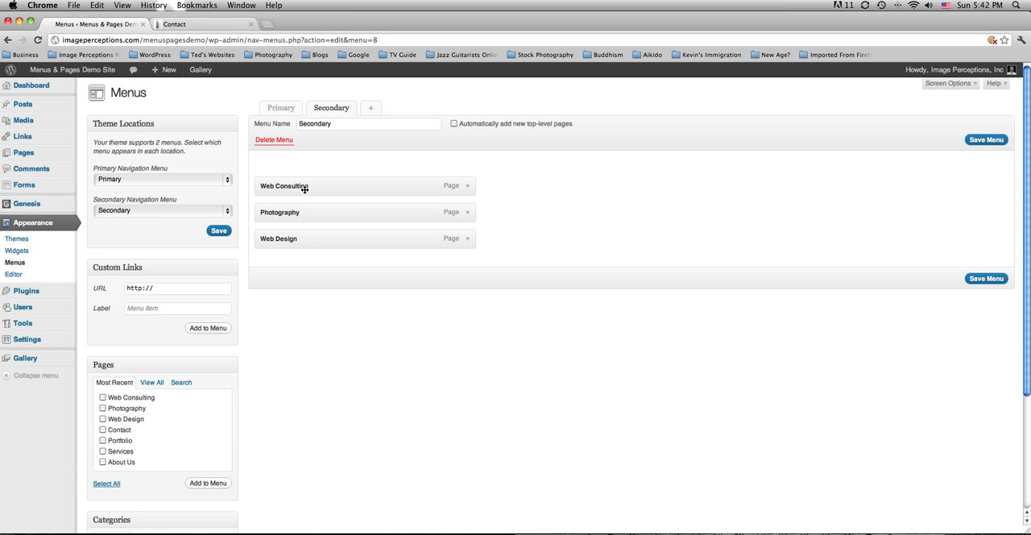
Reorder the Secondary menu as Photography, Web Consulting, Web Design and save the menu.
{"action": "left_click_drag", "start_coordinate": [297, 241], "coordinate": [298, 185]}
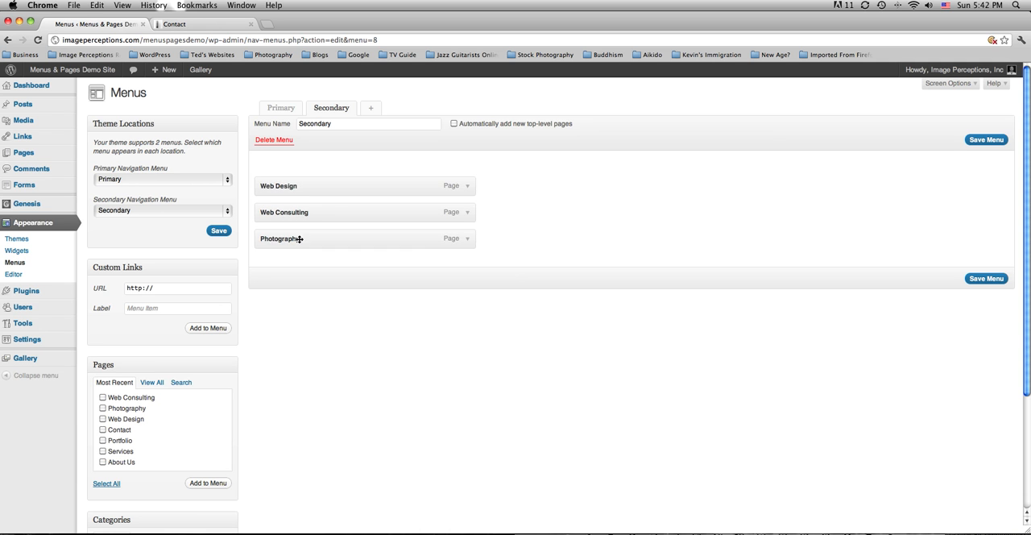
{"action": "left_click_drag", "start_coordinate": [299, 239], "coordinate": [300, 187]}
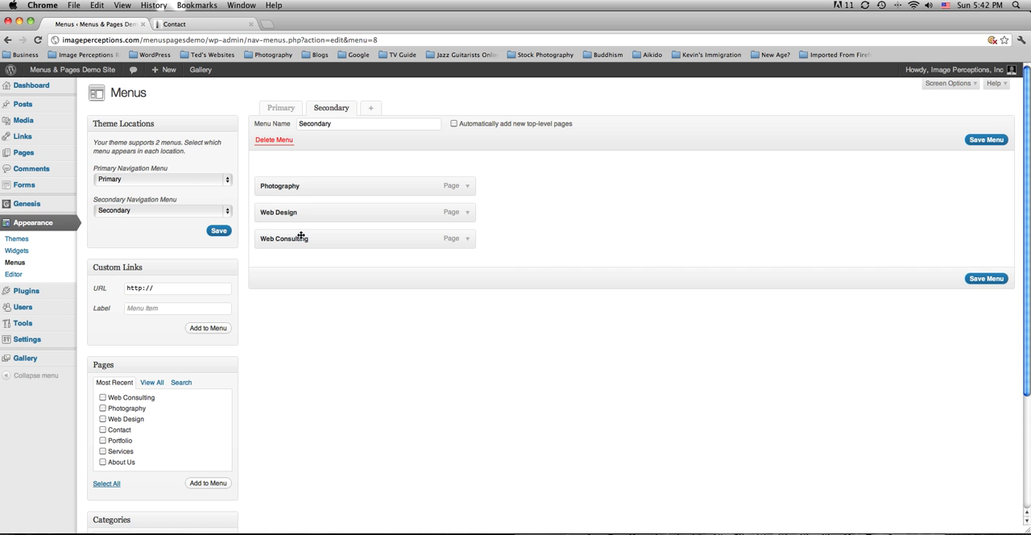
{"action": "left_click_drag", "start_coordinate": [301, 235], "coordinate": [300, 209]}
{"action": "left_click", "coordinate": [984, 279]}
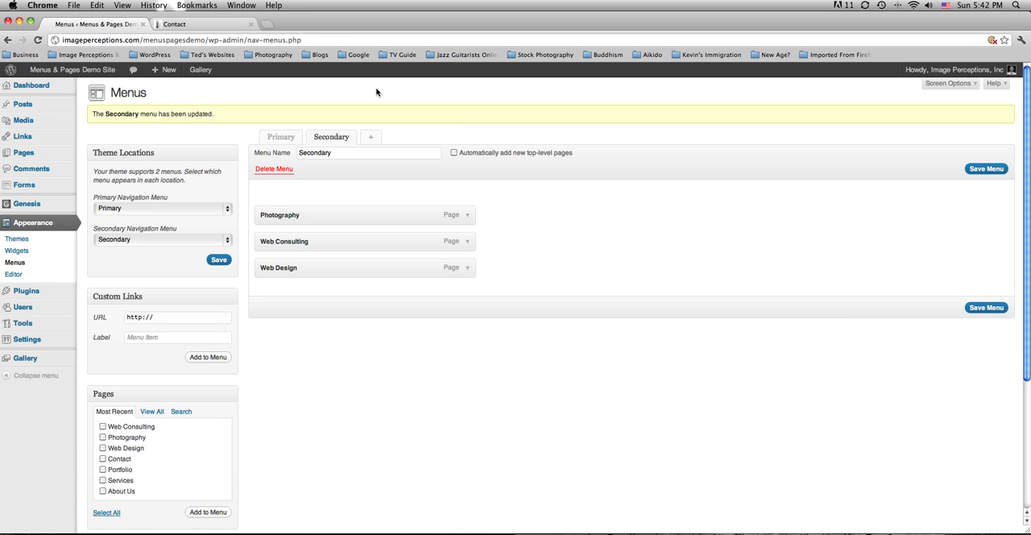
Reload the live demo site and compare its secondary navigation bar with the Secondary menu in the editor.
{"action": "left_click", "coordinate": [186, 23]}
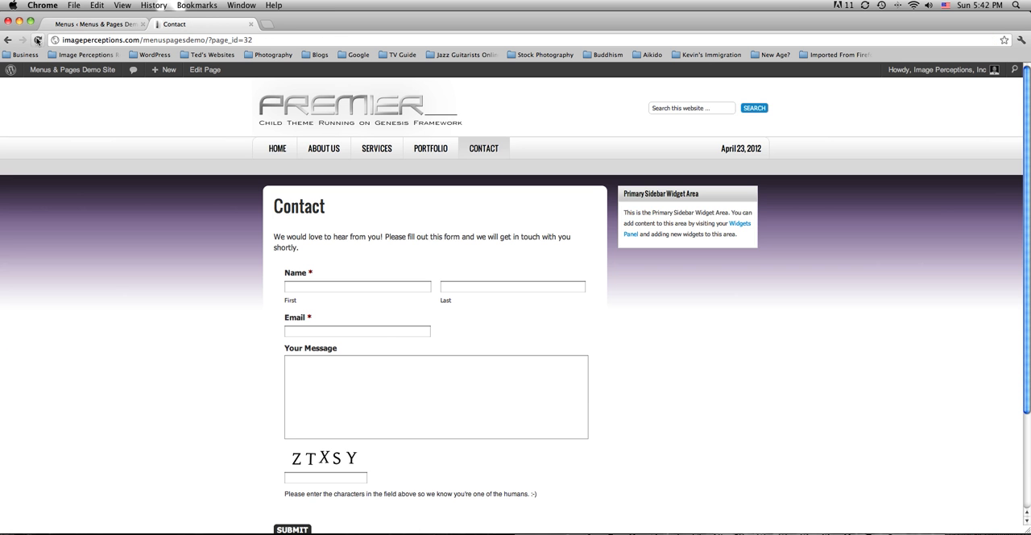
{"action": "left_click", "coordinate": [37, 40]}
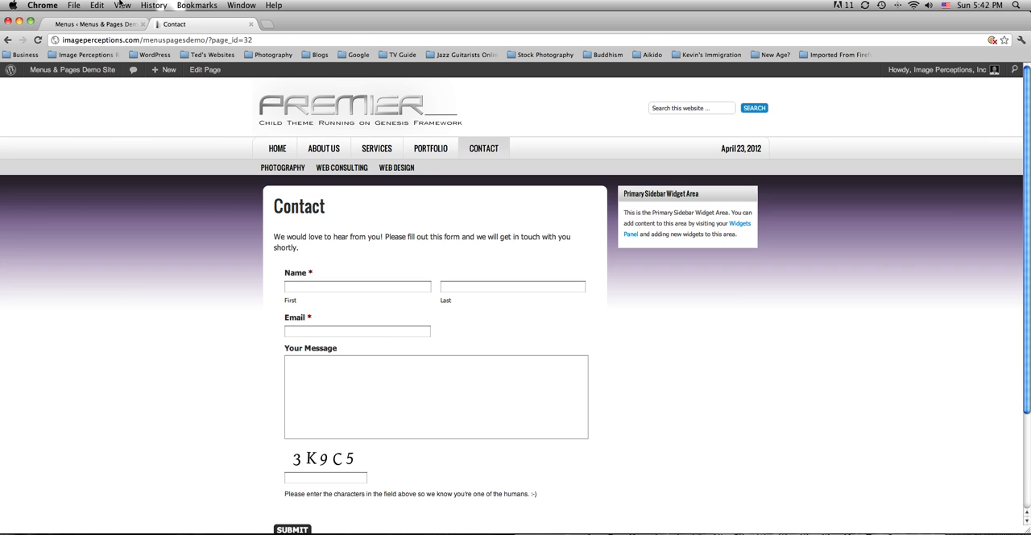
{"action": "left_click", "coordinate": [93, 25]}
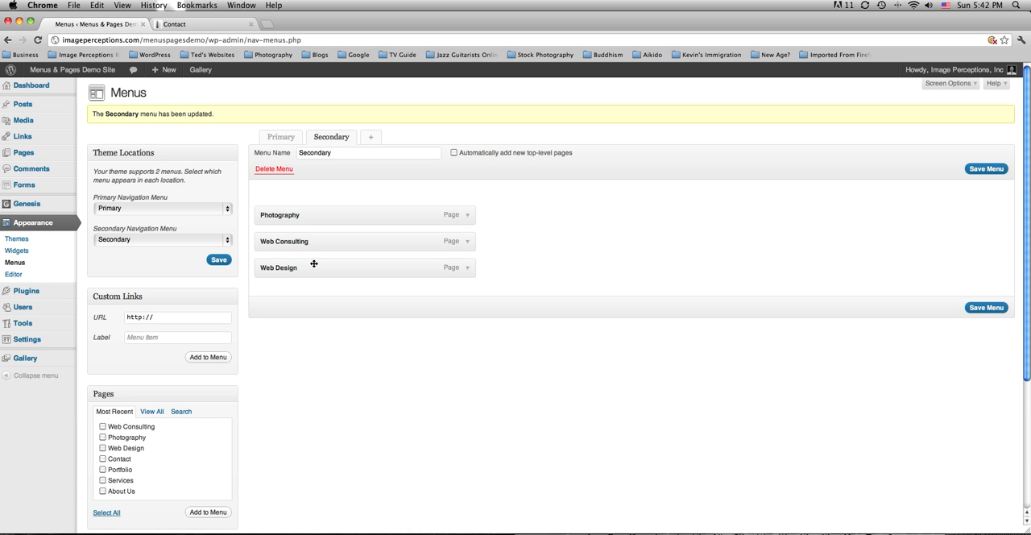
{"action": "scroll", "coordinate": [189, 281], "scroll_direction": "down", "scroll_amount": 1}
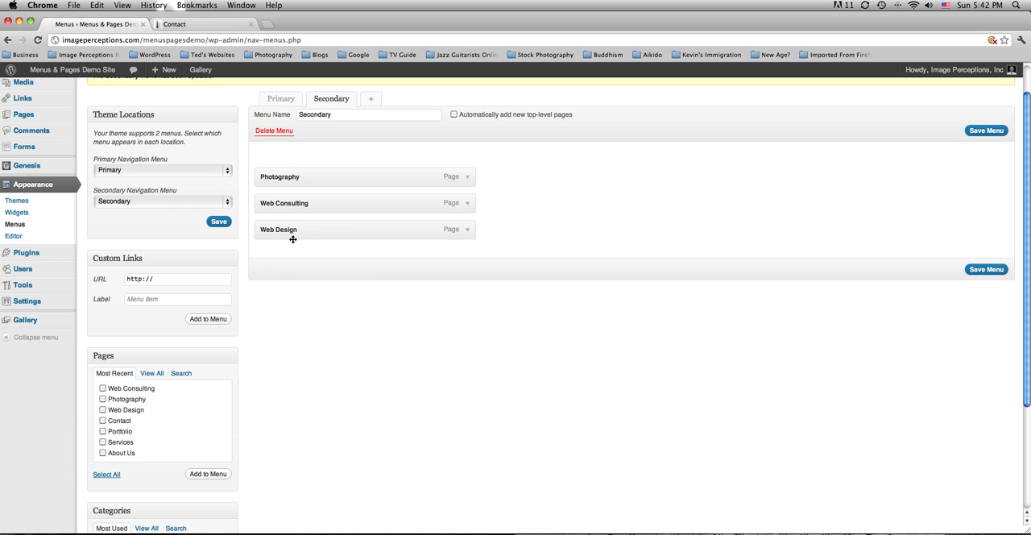
{"action": "left_click", "coordinate": [213, 28]}
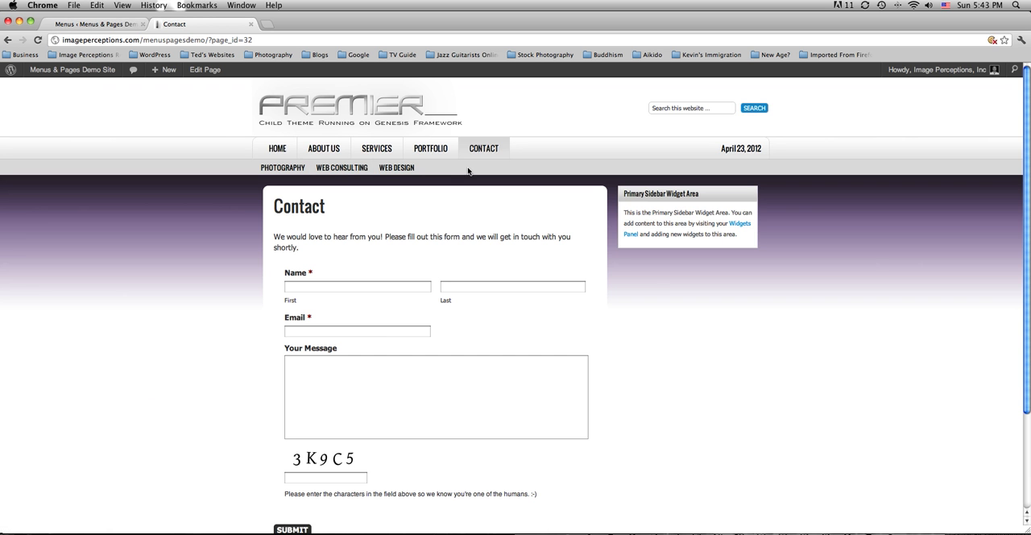
{"action": "left_click", "coordinate": [98, 25]}
{"action": "left_click", "coordinate": [175, 282]}
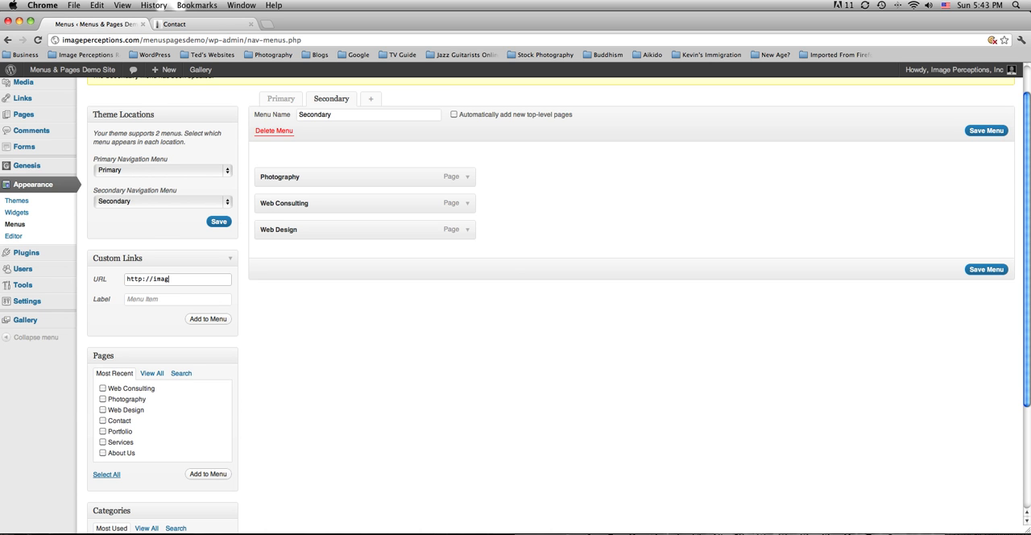
{"action": "type", "text": "imageperceptions.com"}
{"action": "left_click", "coordinate": [169, 299]}
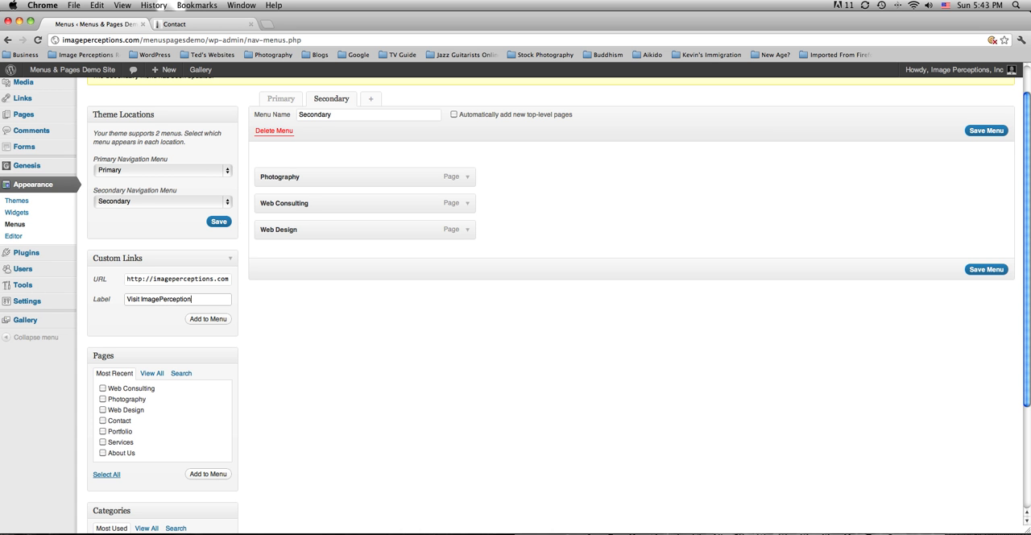
{"action": "scroll", "coordinate": [161, 322], "scroll_direction": "up", "scroll_amount": 1}
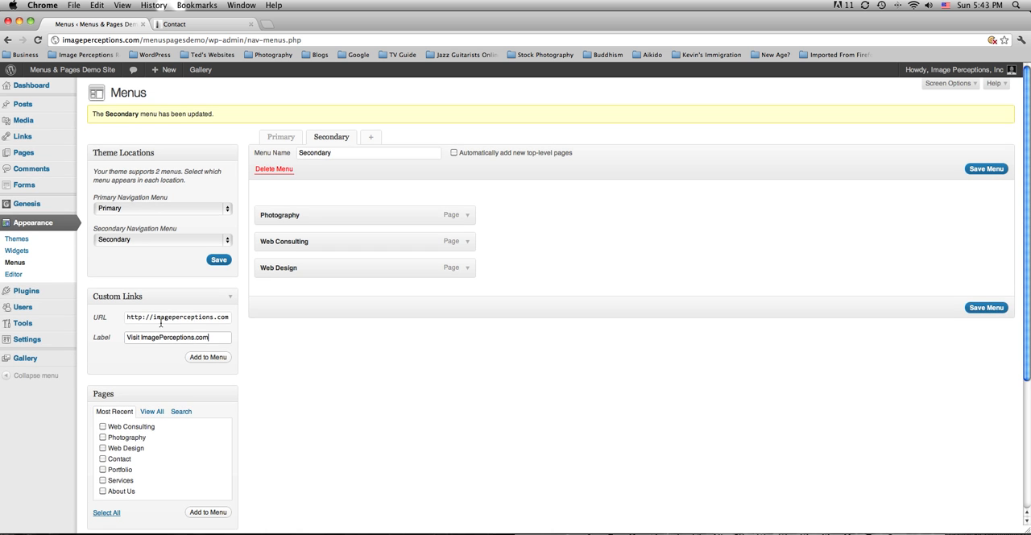
{"action": "left_click", "coordinate": [206, 357]}
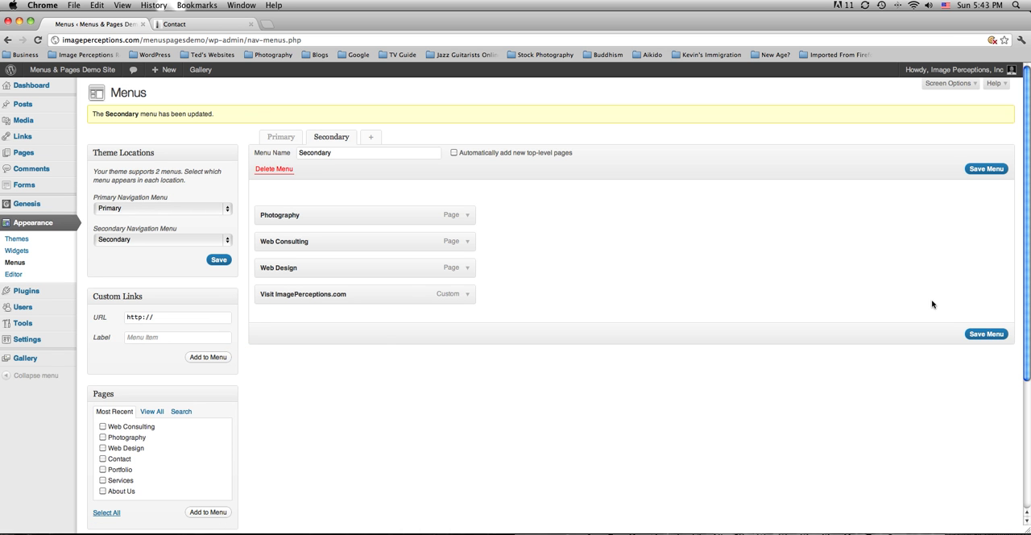
{"action": "left_click", "coordinate": [985, 333]}
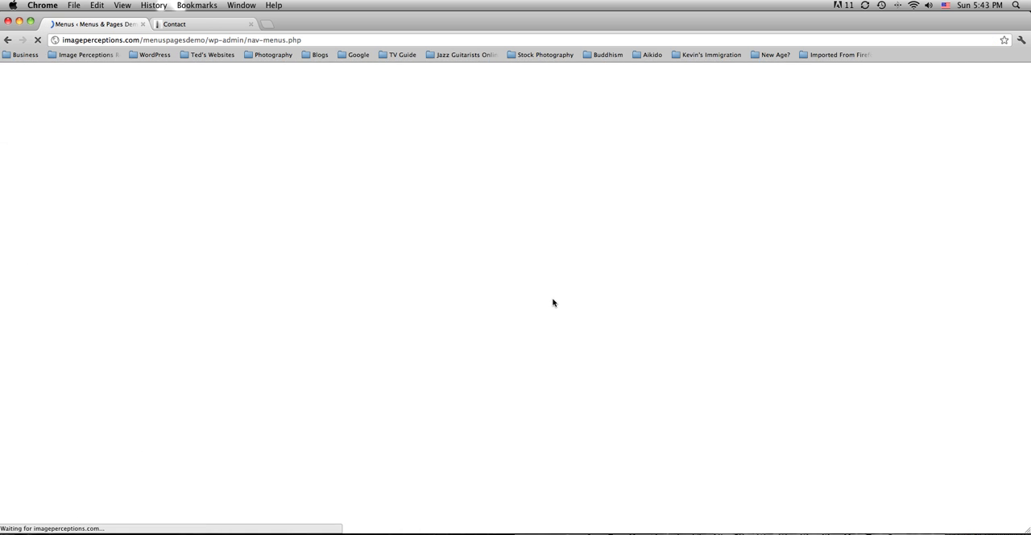
Reload the live demo site, follow the Visit ImagePerceptions.com link in the secondary navigation, and return to the Contact page.
{"action": "left_click", "coordinate": [204, 25]}
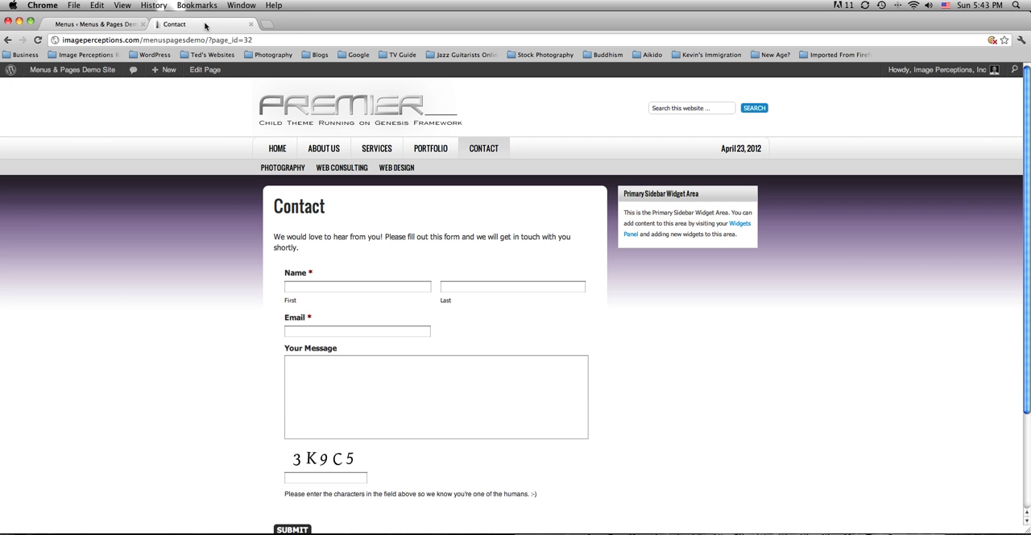
{"action": "key", "text": "super+r"}
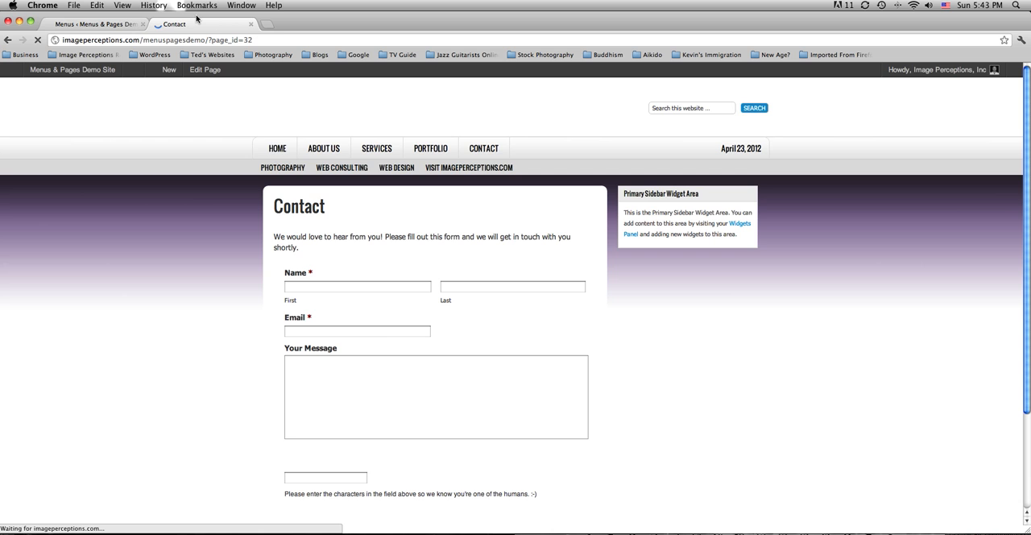
{"action": "left_click", "coordinate": [437, 167]}
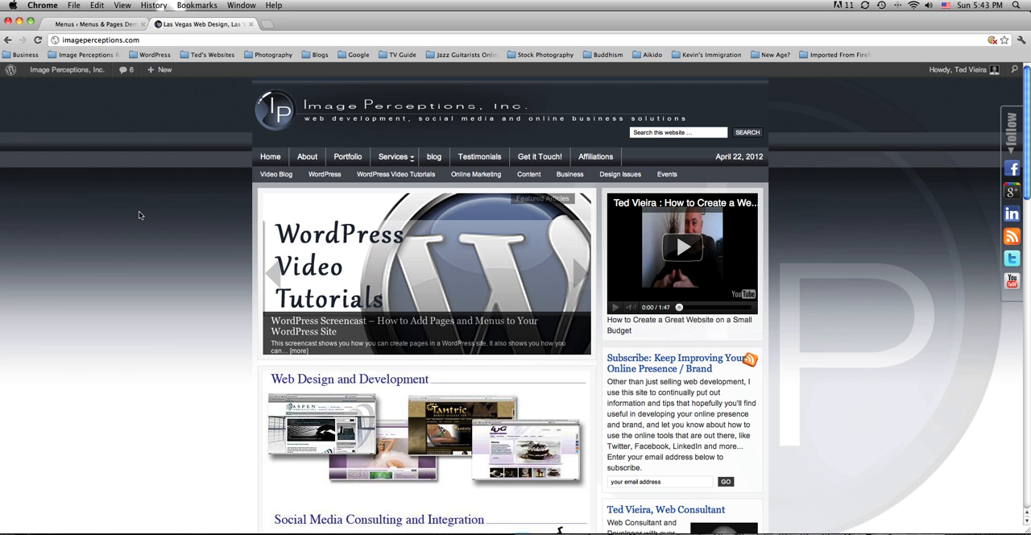
{"action": "left_click", "coordinate": [6, 39]}
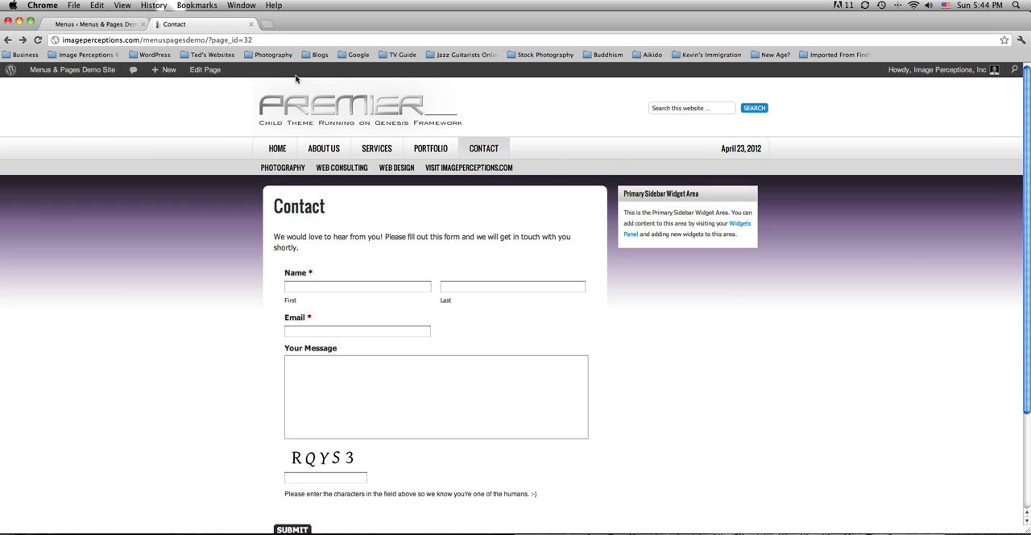
Open the Primary menu in the editor and view the Services page through the live site's primary navigation.
{"action": "left_click", "coordinate": [79, 25]}
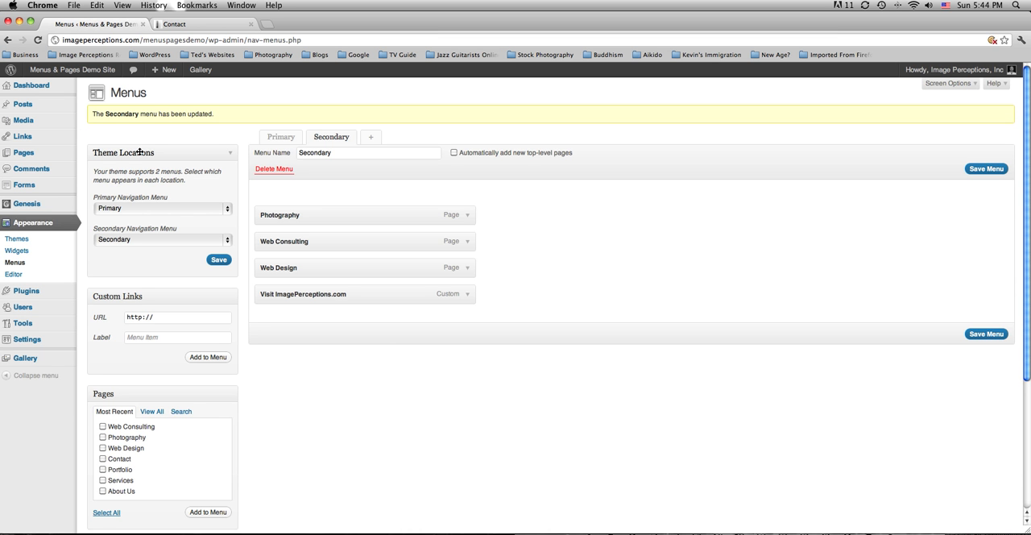
{"action": "left_click", "coordinate": [282, 137]}
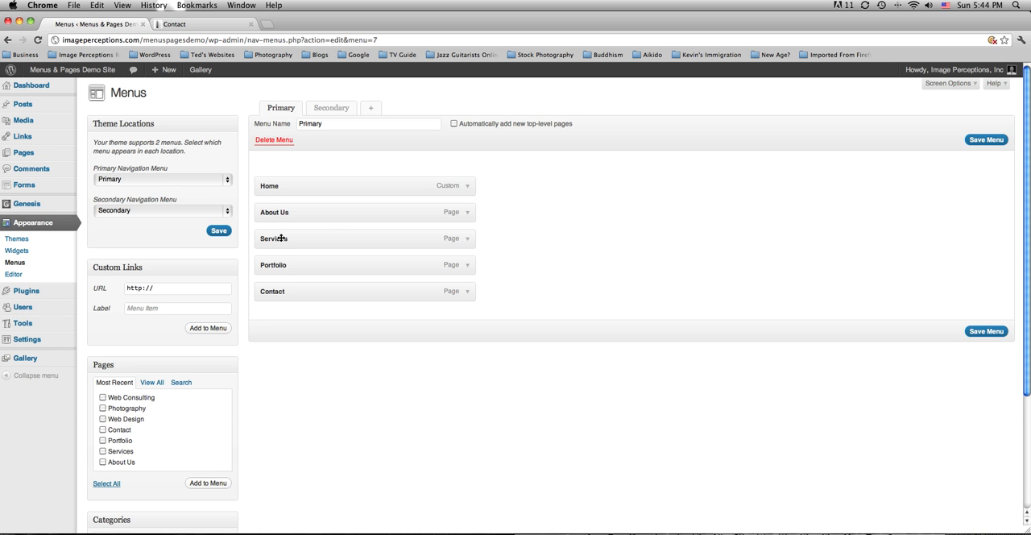
{"action": "left_click", "coordinate": [201, 29]}
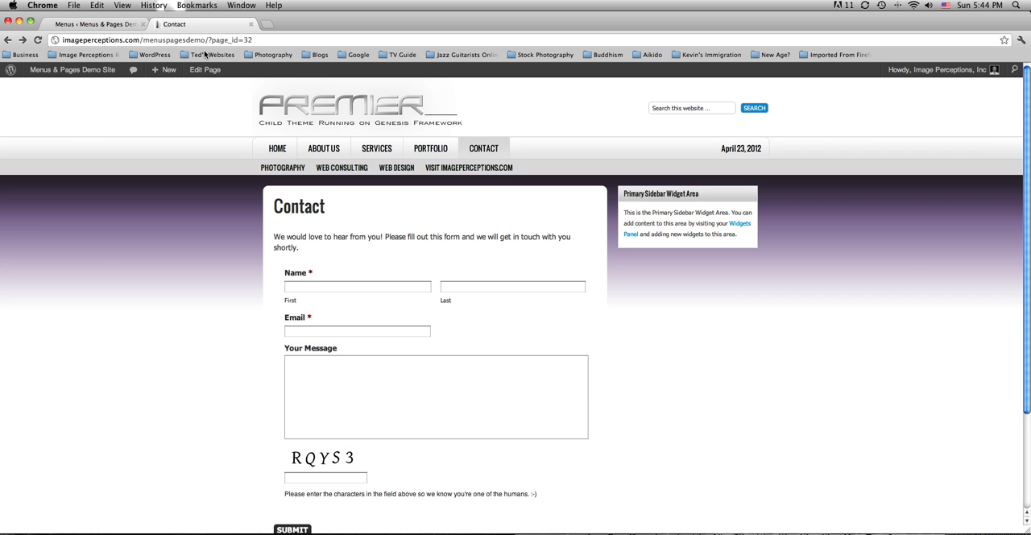
{"action": "left_click", "coordinate": [374, 150]}
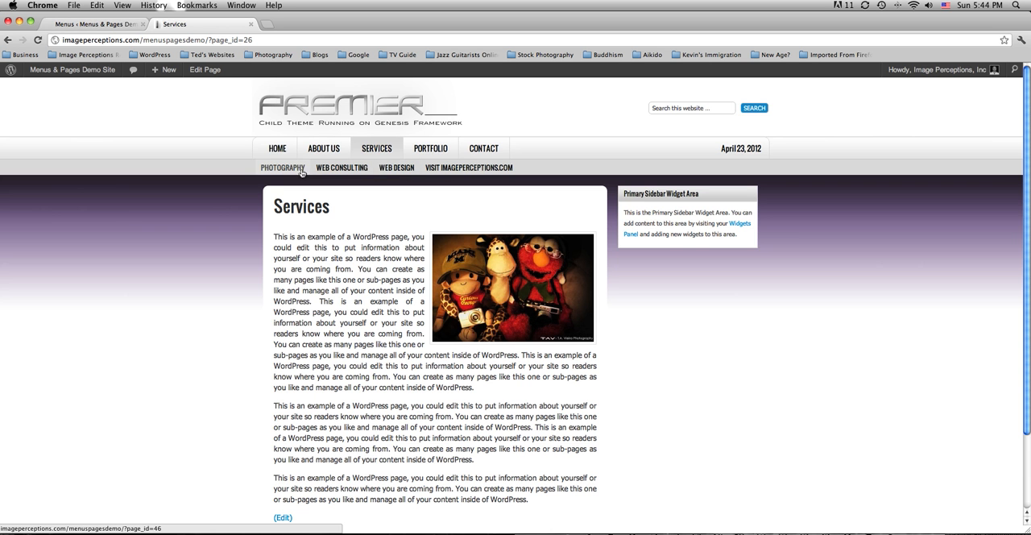
{"action": "scroll", "coordinate": [373, 167], "scroll_direction": "down", "scroll_amount": 1}
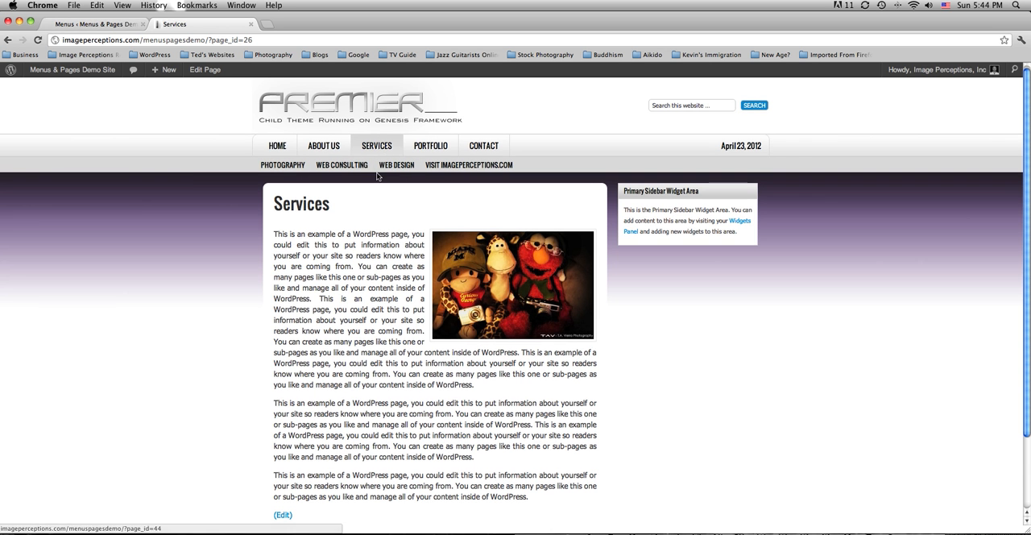
Add the Web Consulting, Photography and Web Design pages to the Primary menu.
{"action": "left_click", "coordinate": [101, 24]}
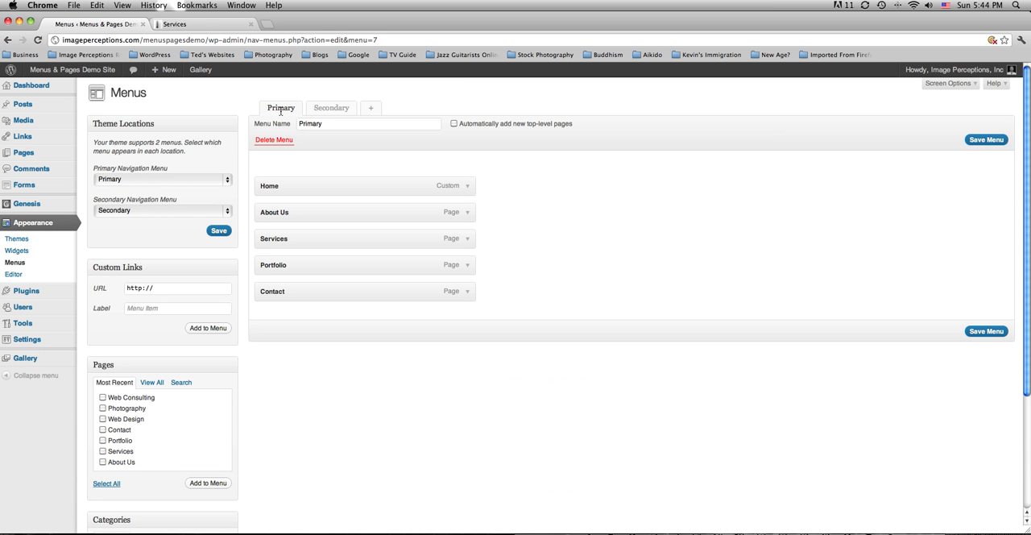
{"action": "scroll", "coordinate": [157, 228], "scroll_direction": "down", "scroll_amount": 5}
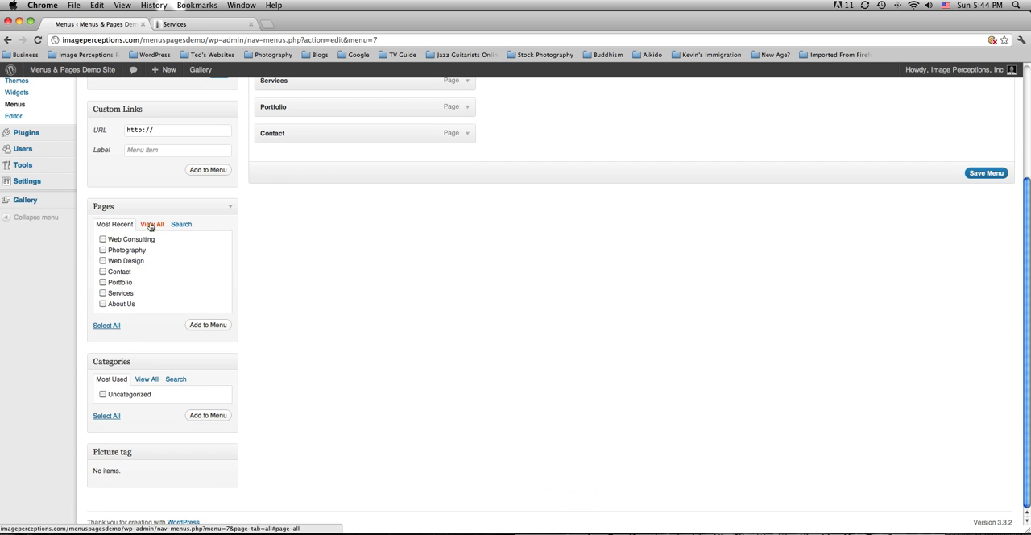
{"action": "left_click", "coordinate": [103, 240]}
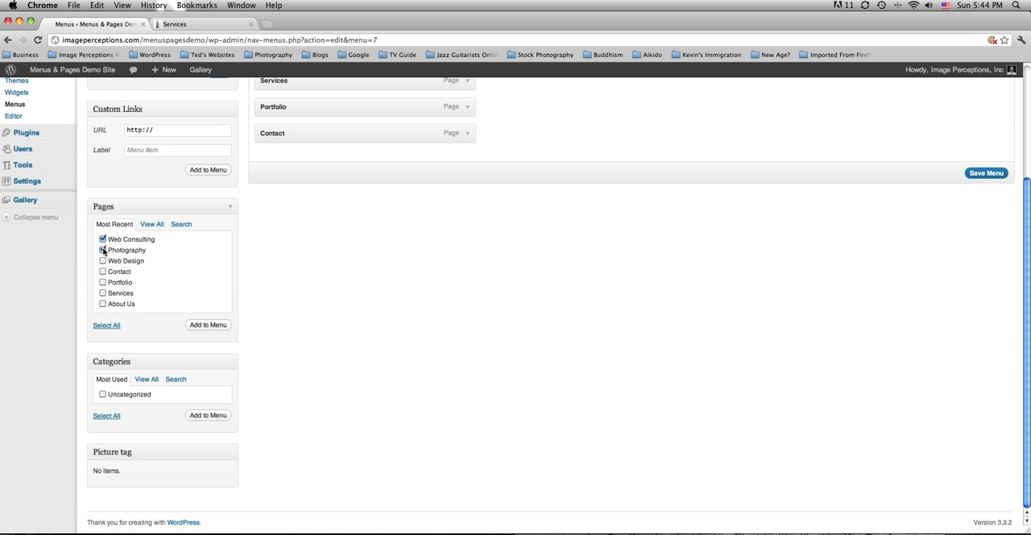
{"action": "left_click", "coordinate": [103, 261]}
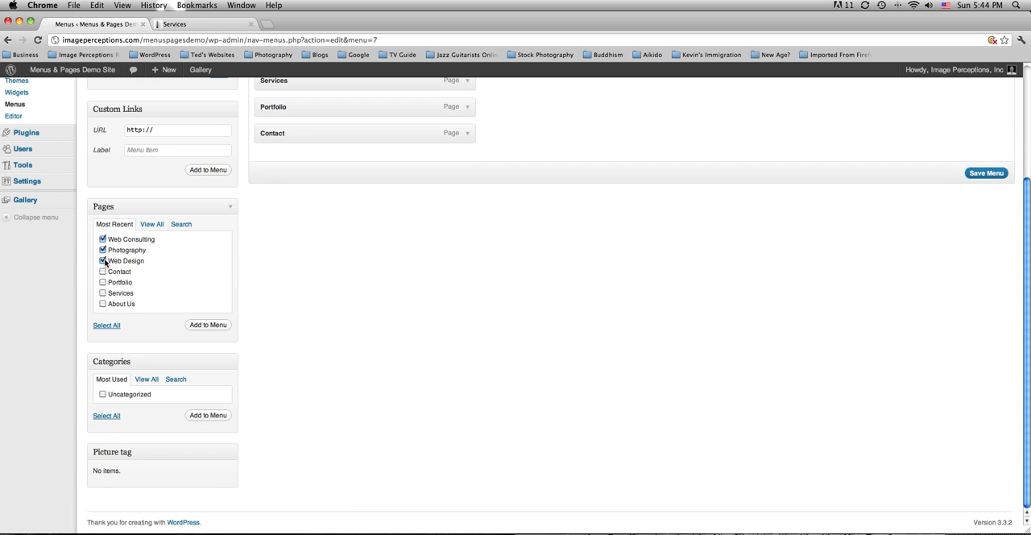
{"action": "left_click", "coordinate": [209, 326]}
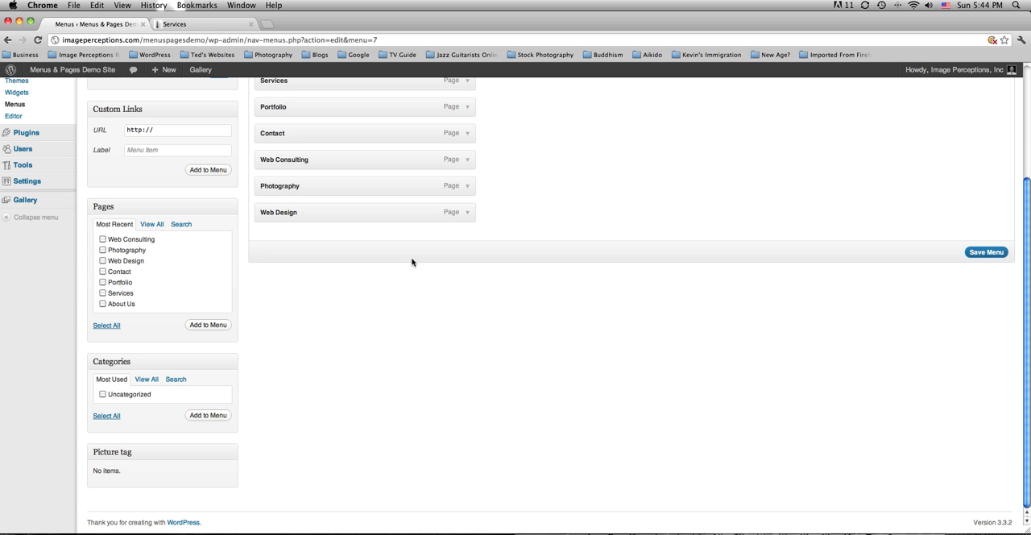
Nest the Photography, Web Consulting and Web Design pages, in that order, under Services in the Primary menu and save it.
{"action": "scroll", "coordinate": [411, 260], "scroll_direction": "up", "scroll_amount": 3}
{"action": "scroll", "coordinate": [402, 267], "scroll_direction": "up", "scroll_amount": 2}
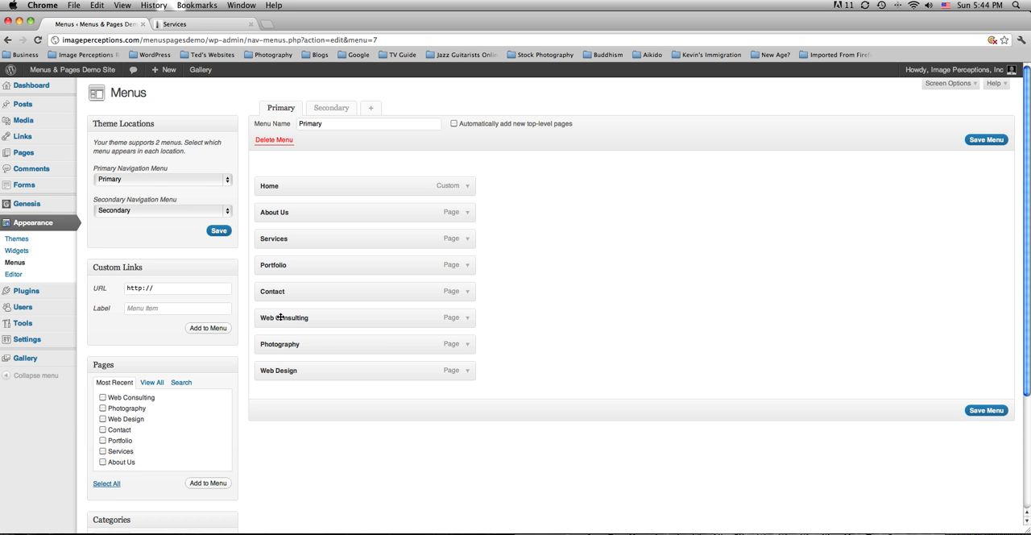
{"action": "left_click", "coordinate": [224, 23]}
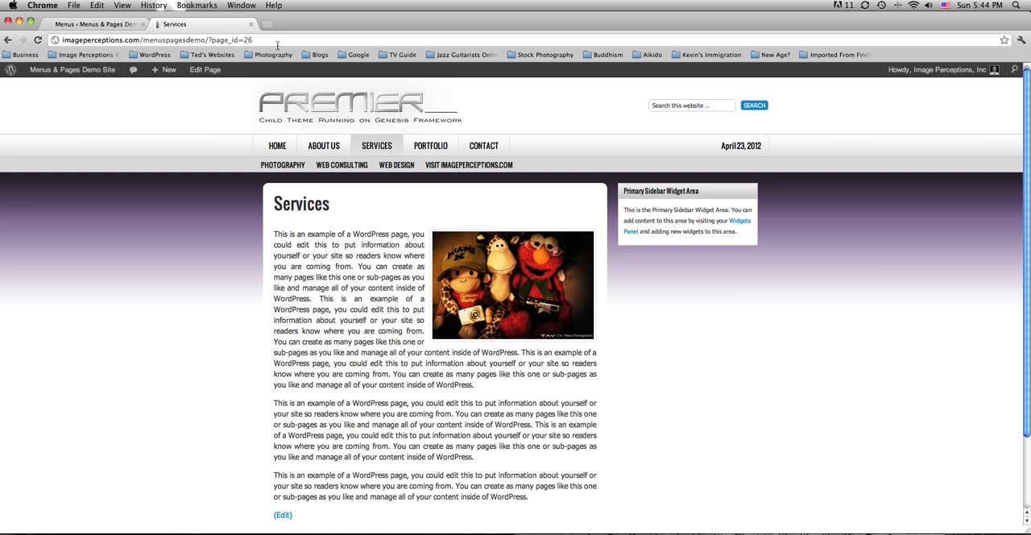
{"action": "left_click", "coordinate": [95, 24]}
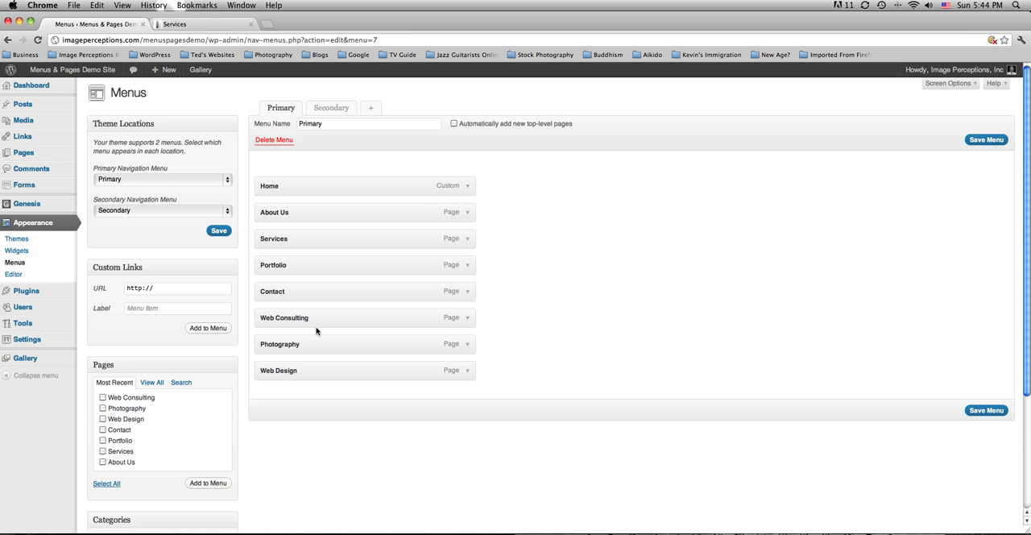
{"action": "left_click_drag", "start_coordinate": [318, 319], "coordinate": [341, 292]}
{"action": "left_click_drag", "start_coordinate": [334, 260], "coordinate": [333, 266]}
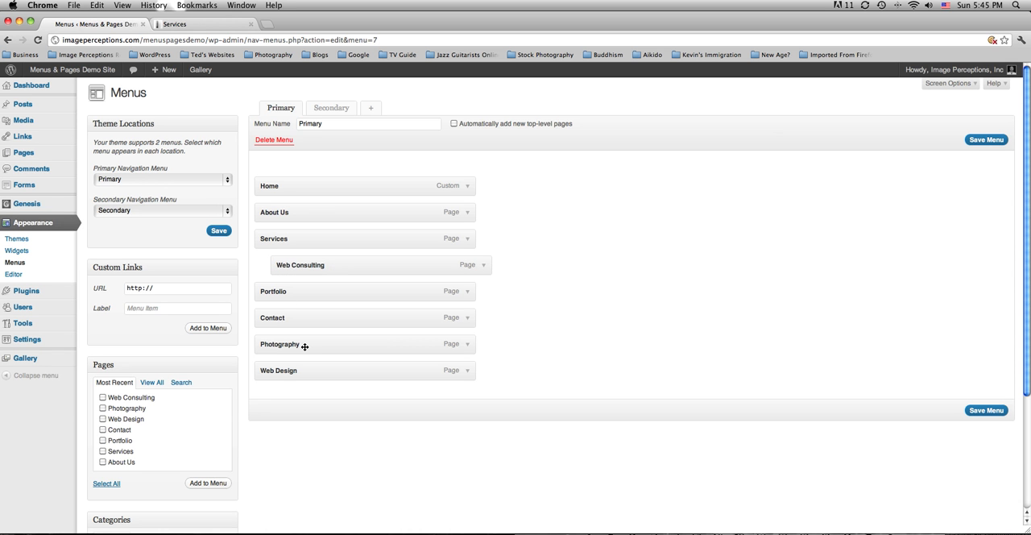
{"action": "left_click_drag", "start_coordinate": [304, 345], "coordinate": [320, 267]}
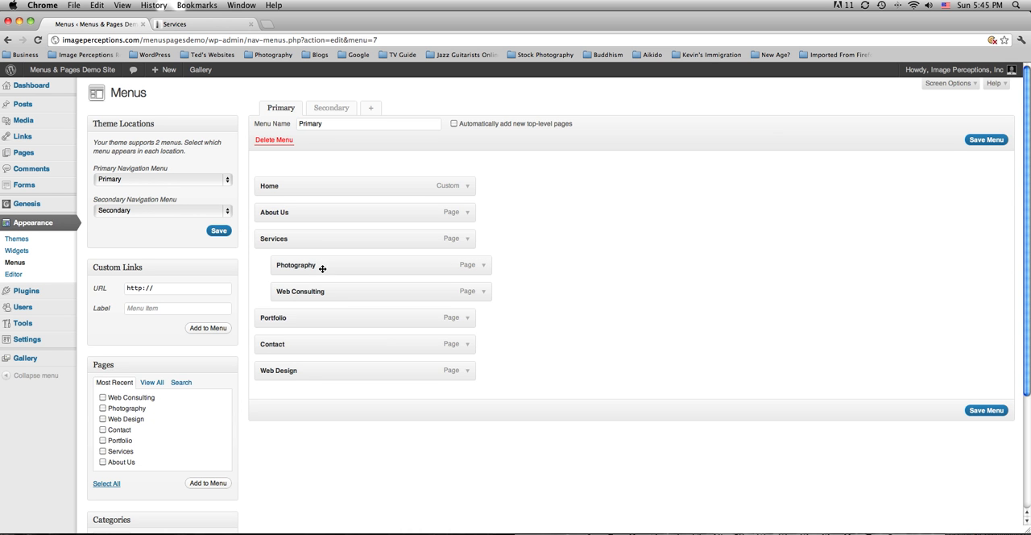
{"action": "left_click_drag", "start_coordinate": [303, 372], "coordinate": [321, 321]}
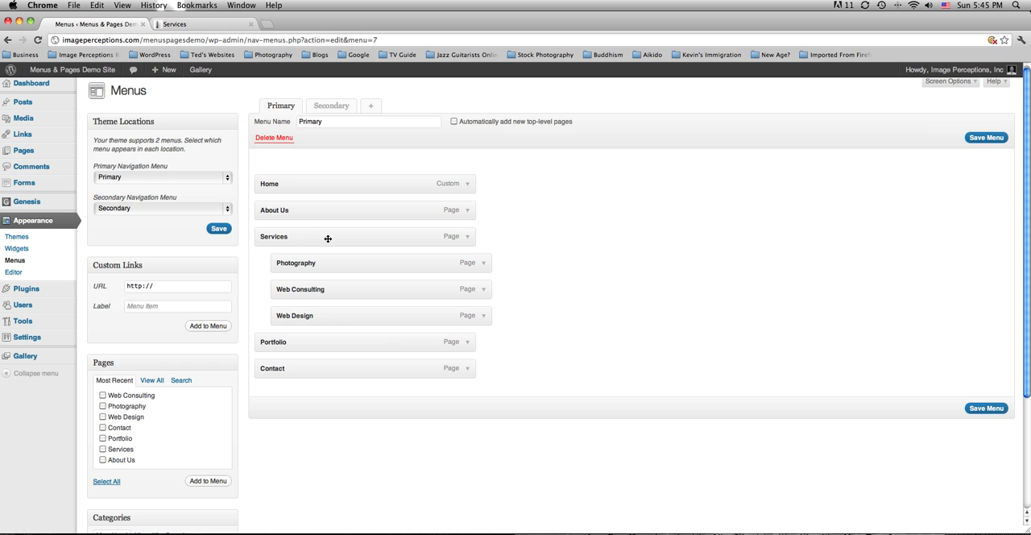
{"action": "left_click", "coordinate": [991, 138]}
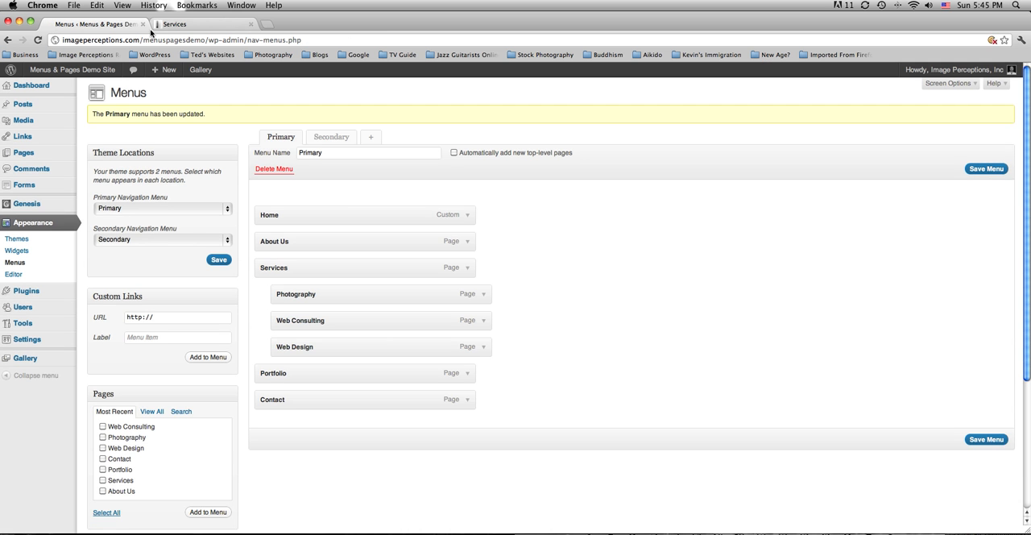
Reload the live site and visit the Photography, Web Consulting and Web Design pages through the Services submenu.
{"action": "left_click", "coordinate": [165, 24]}
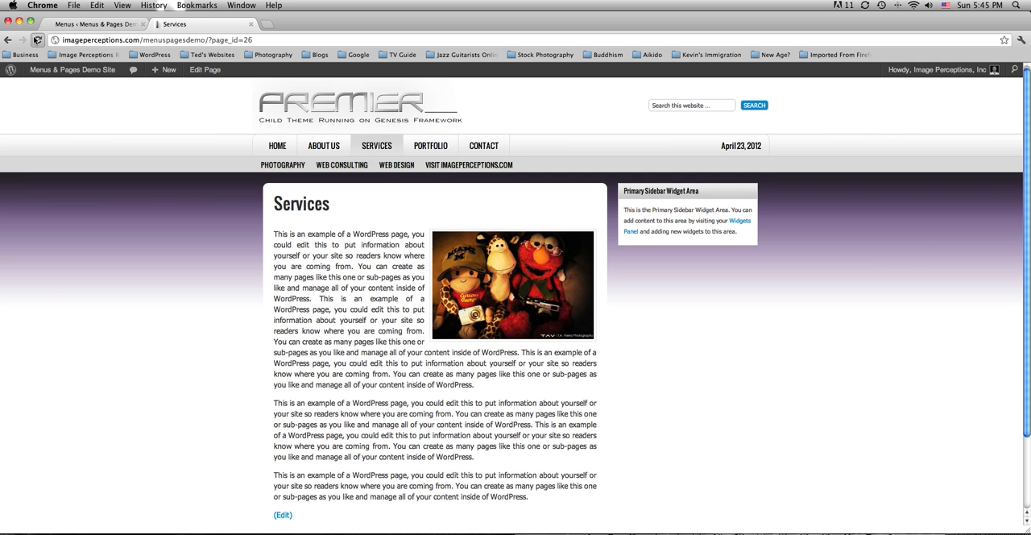
{"action": "left_click", "coordinate": [37, 40]}
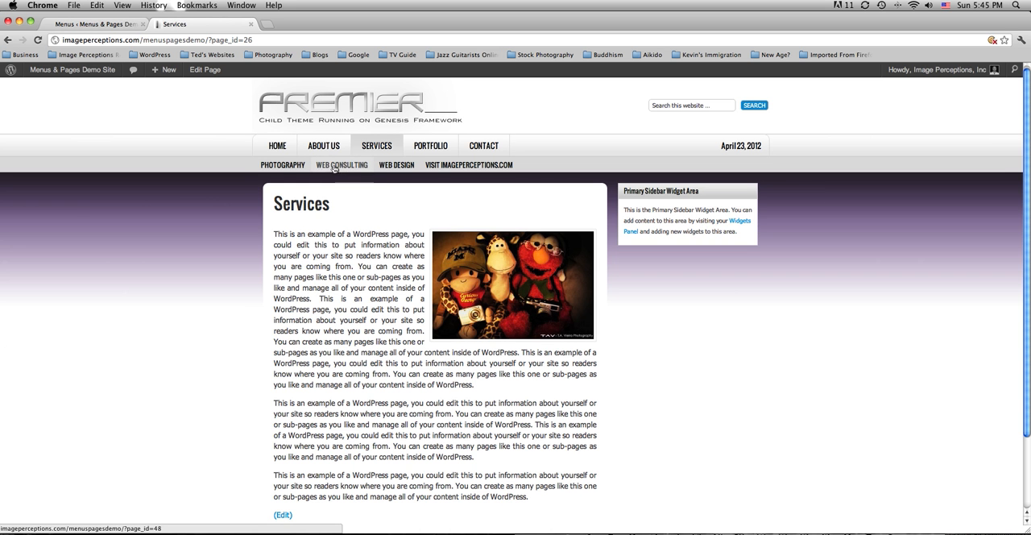
{"action": "mouse_move", "coordinate": [378, 148]}
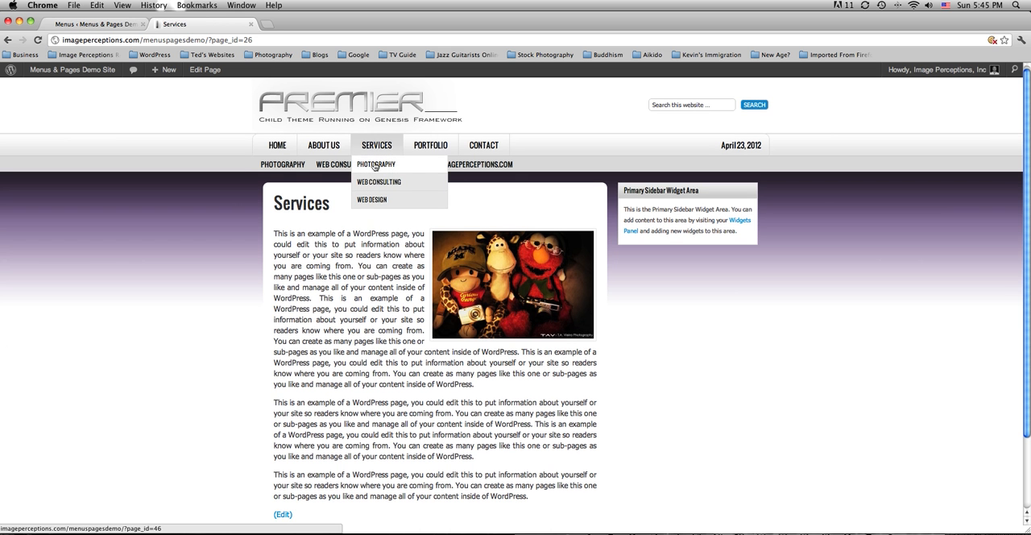
{"action": "left_click", "coordinate": [375, 164]}
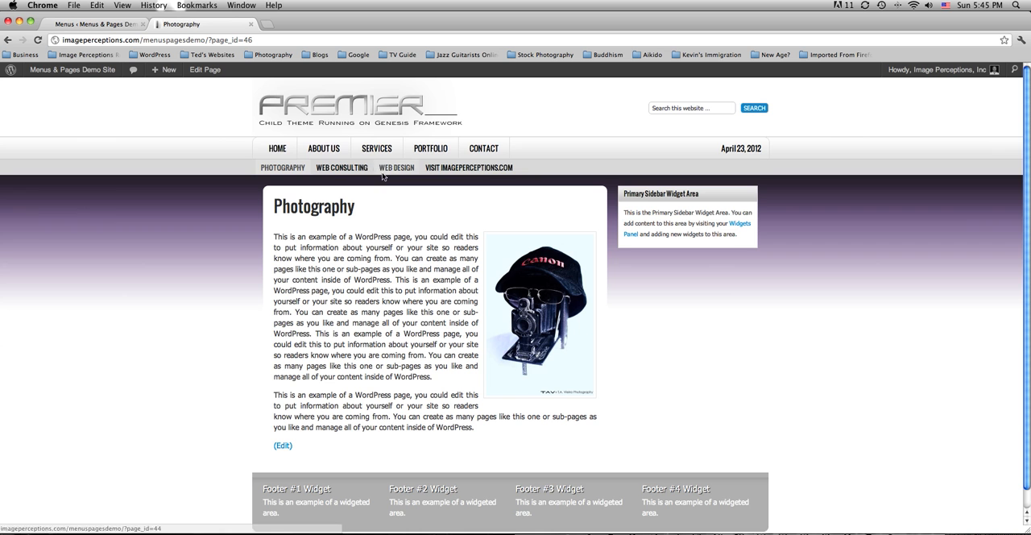
{"action": "mouse_move", "coordinate": [376, 150]}
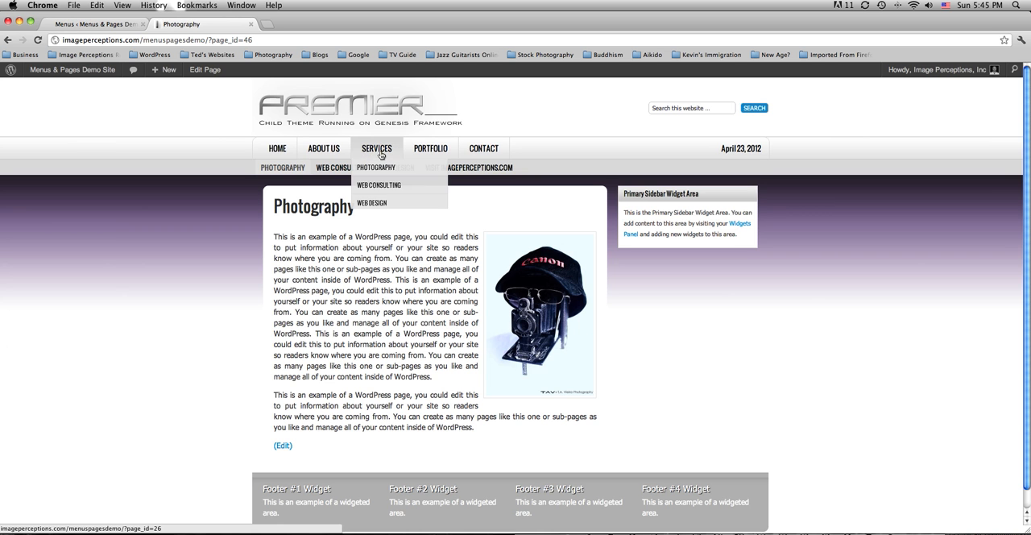
{"action": "left_click", "coordinate": [379, 185]}
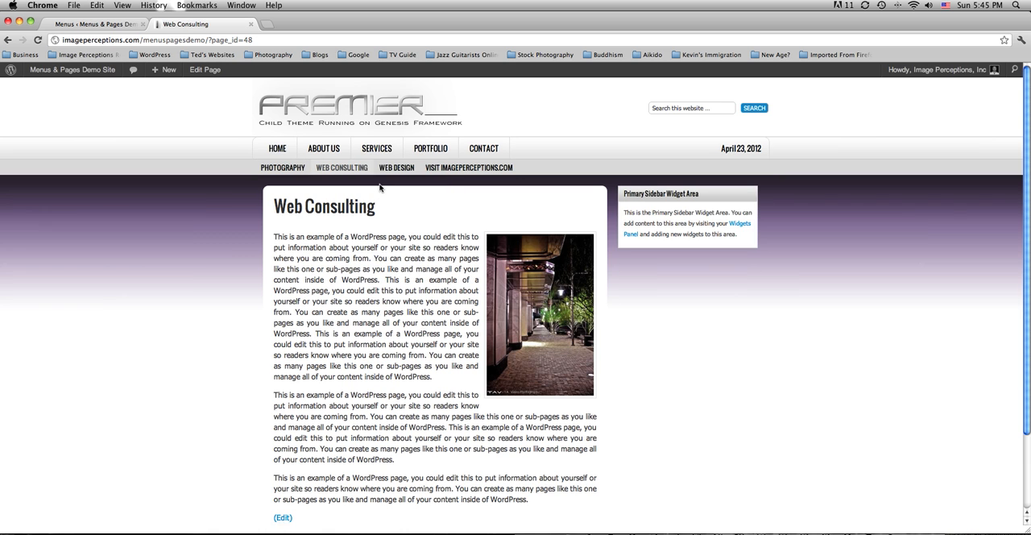
{"action": "mouse_move", "coordinate": [377, 150]}
{"action": "left_click", "coordinate": [373, 203]}
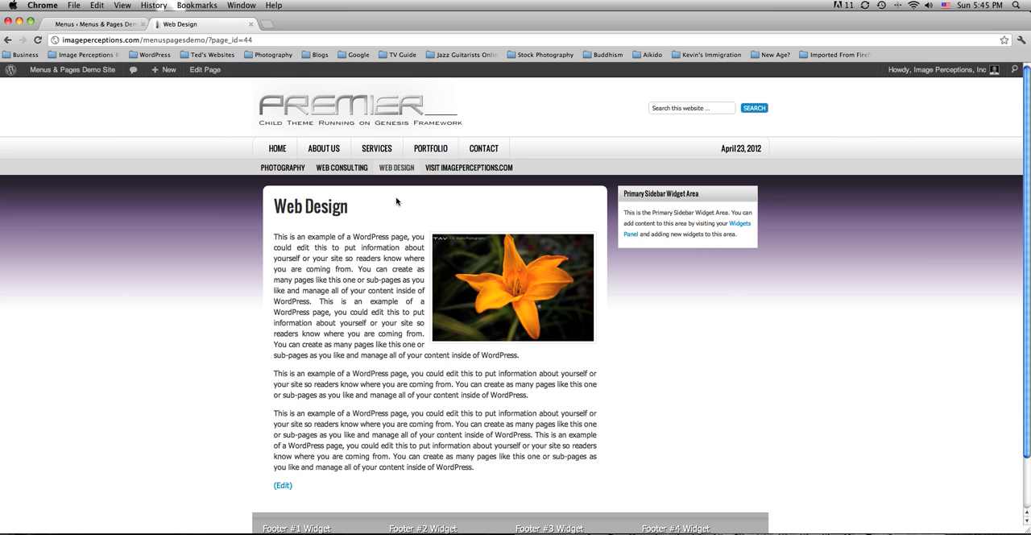
{"action": "mouse_move", "coordinate": [374, 150]}
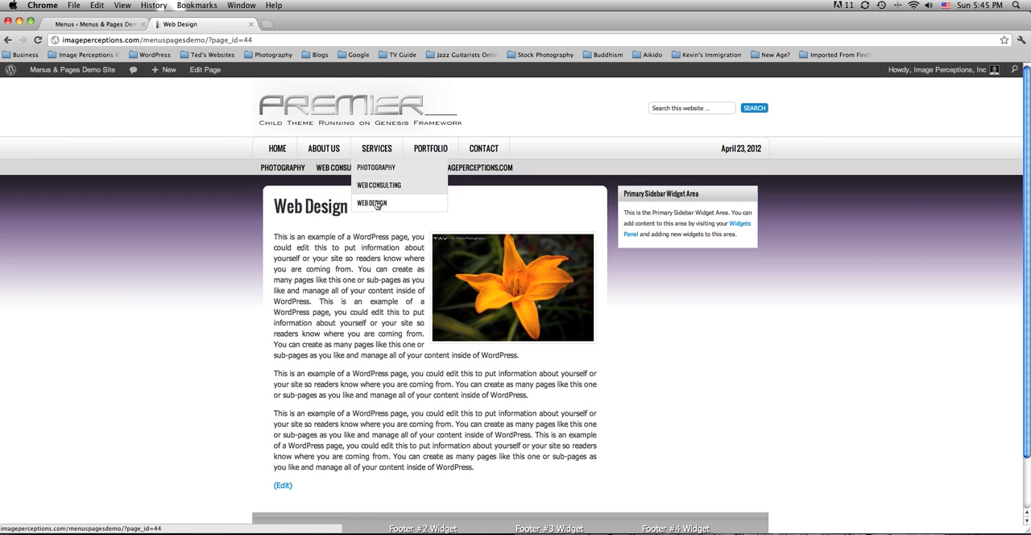
Nest Web Design one level deeper under Web Consulting in the Primary menu and save the menu.
{"action": "left_click", "coordinate": [94, 25]}
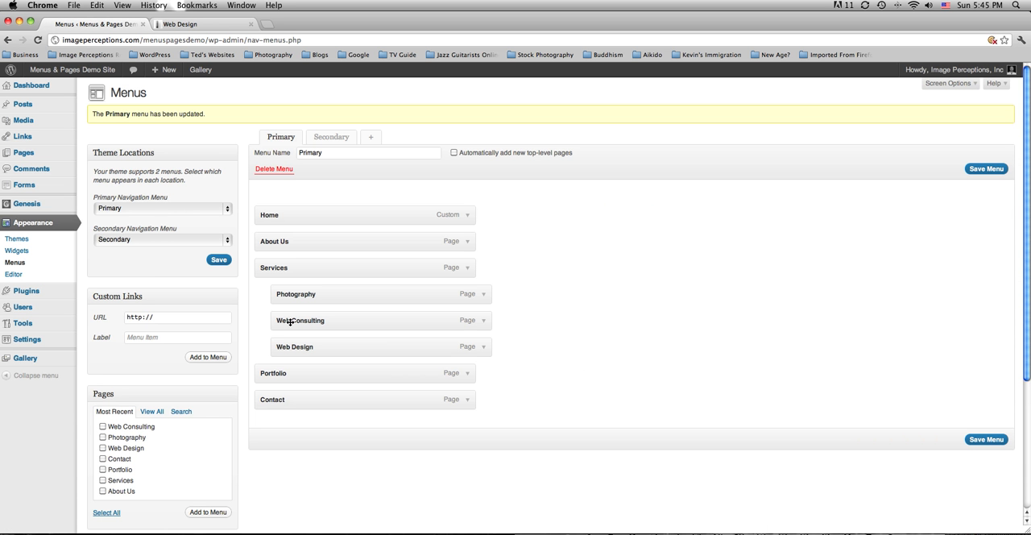
{"action": "left_click_drag", "start_coordinate": [293, 347], "coordinate": [312, 347]}
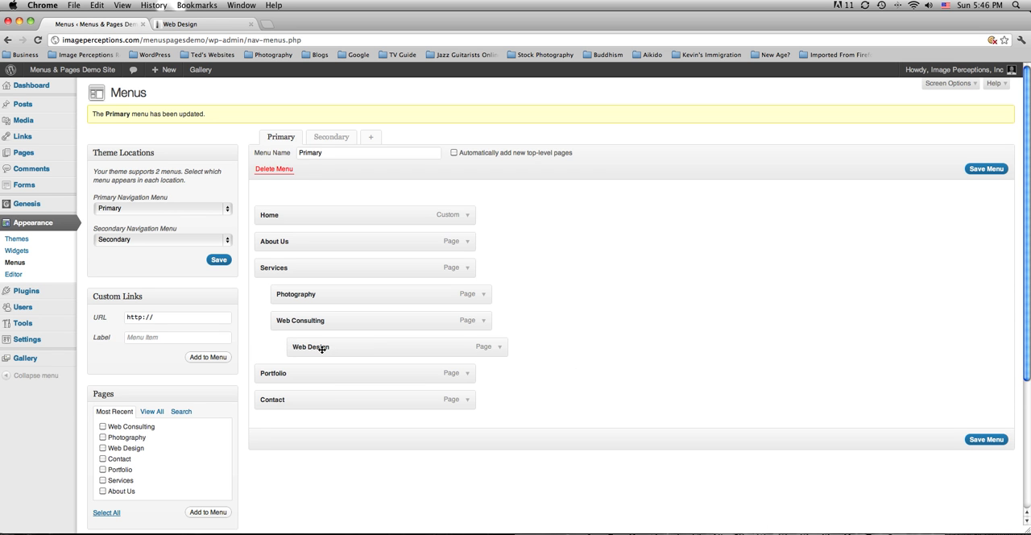
{"action": "mouse_move", "coordinate": [321, 349]}
{"action": "left_mouse_down"}
{"action": "mouse_move", "coordinate": [302, 346]}
{"action": "mouse_move", "coordinate": [323, 350]}
{"action": "left_mouse_up"}
{"action": "left_click", "coordinate": [987, 440]}
Reload the live site, visit Web Design through the Web Consulting submenu under Services, and return to the menu editor.
{"action": "left_click", "coordinate": [197, 24]}
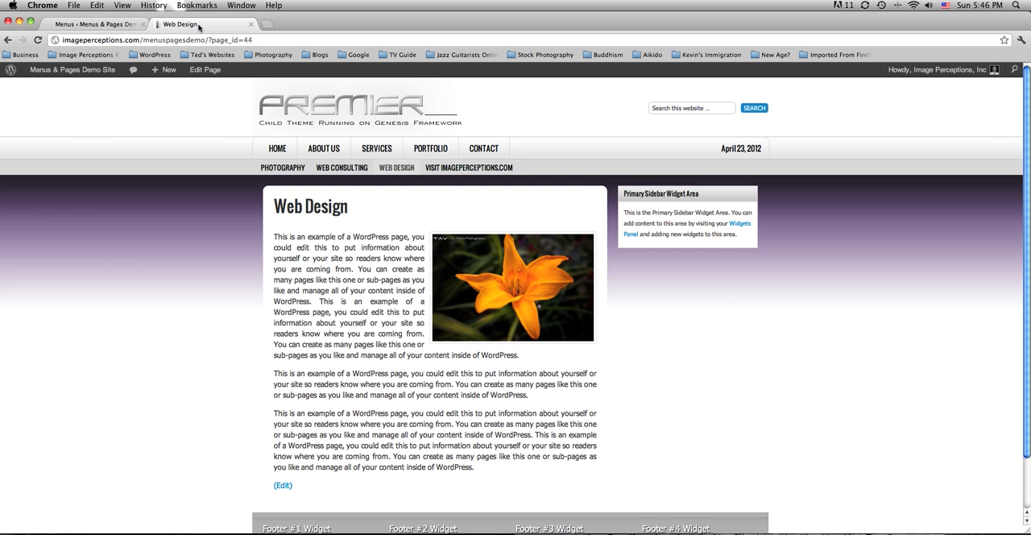
{"action": "left_click", "coordinate": [36, 40]}
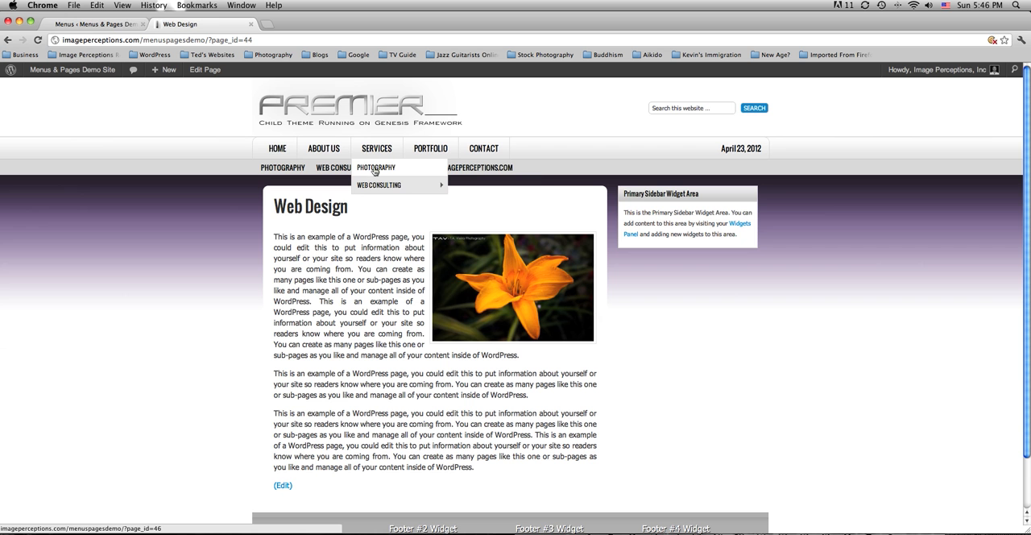
{"action": "mouse_move", "coordinate": [411, 185]}
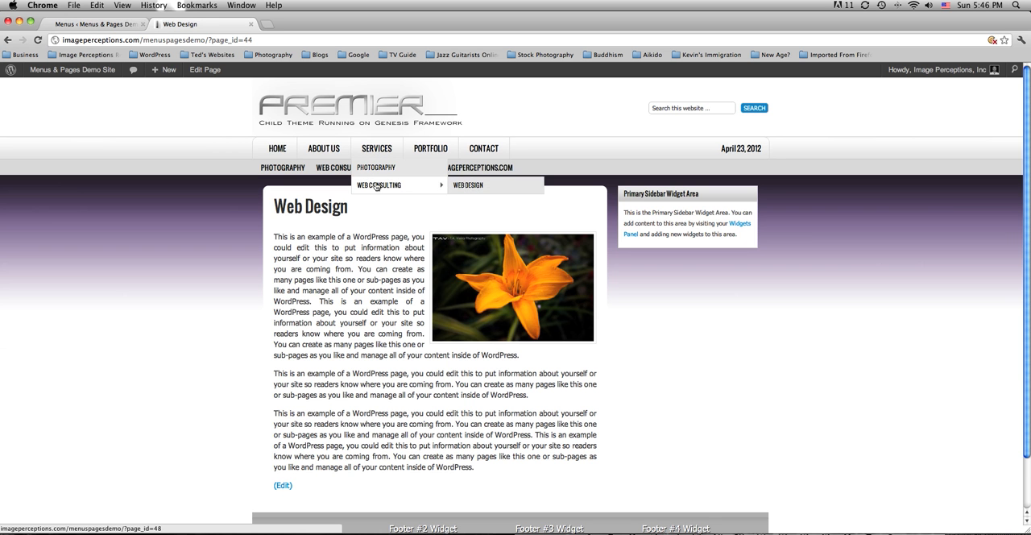
{"action": "left_click", "coordinate": [467, 187]}
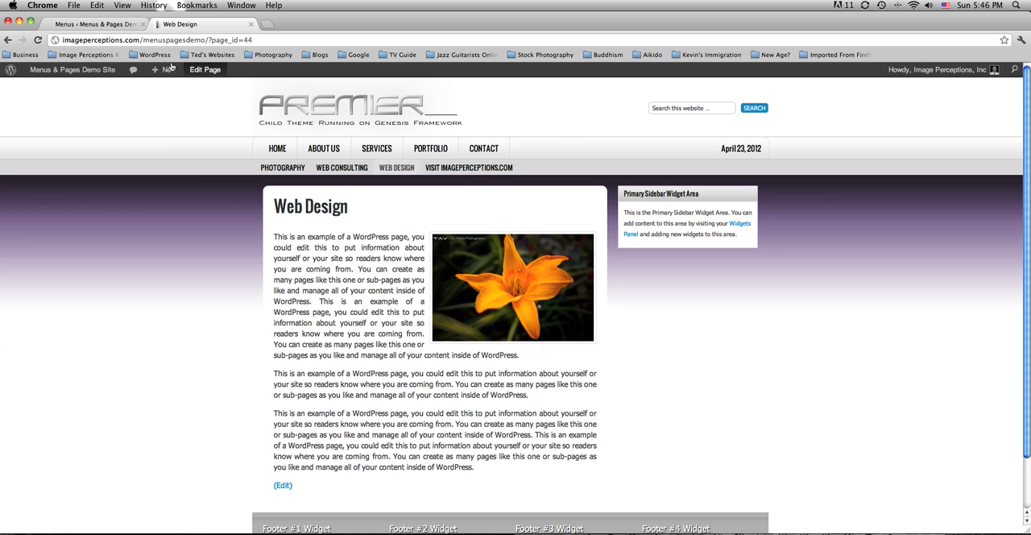
{"action": "left_click", "coordinate": [89, 24]}
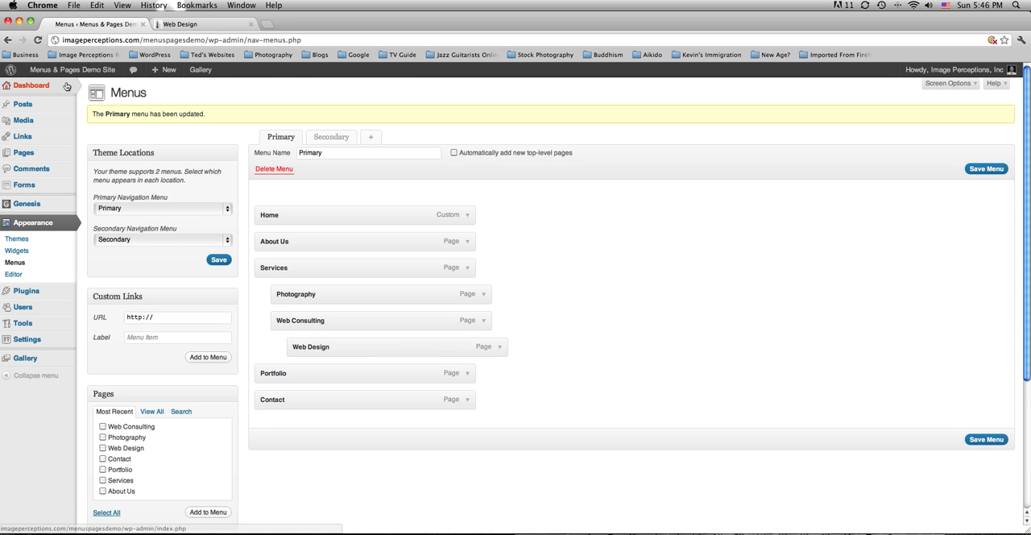
{"action": "mouse_move", "coordinate": [67, 86]}
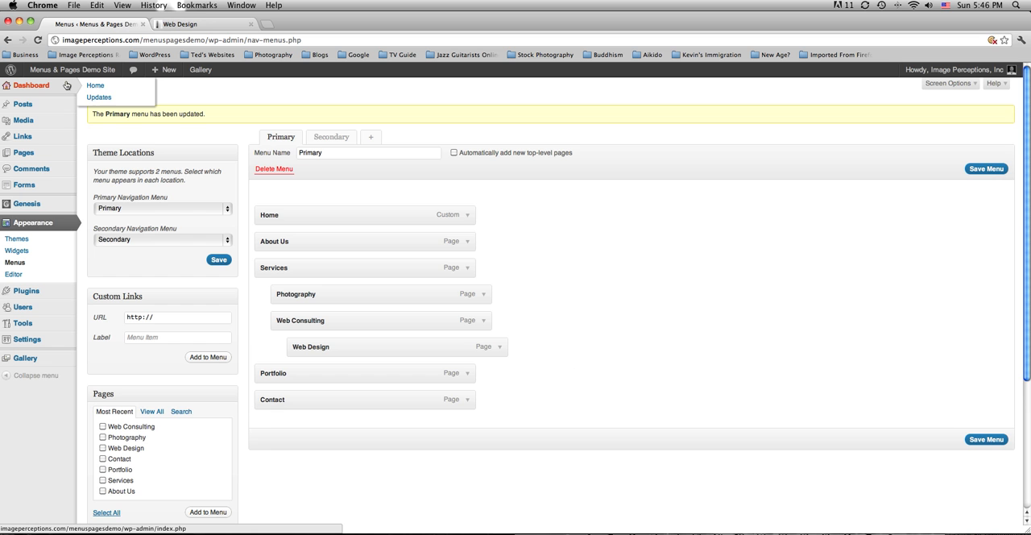